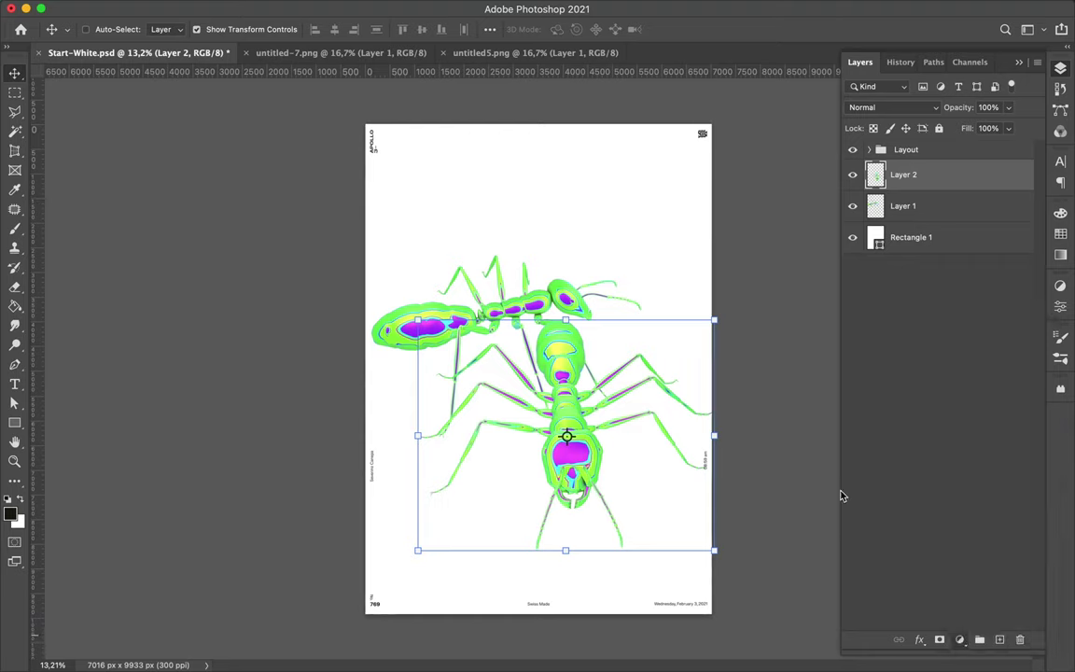
# Apply Levels gamma 0.76 and Hue/Saturation -36, duplicate the ants, and preview High Pass 40.2 px
pyautogui.moveTo(955, 444); pyautogui.dragTo(968, 440)
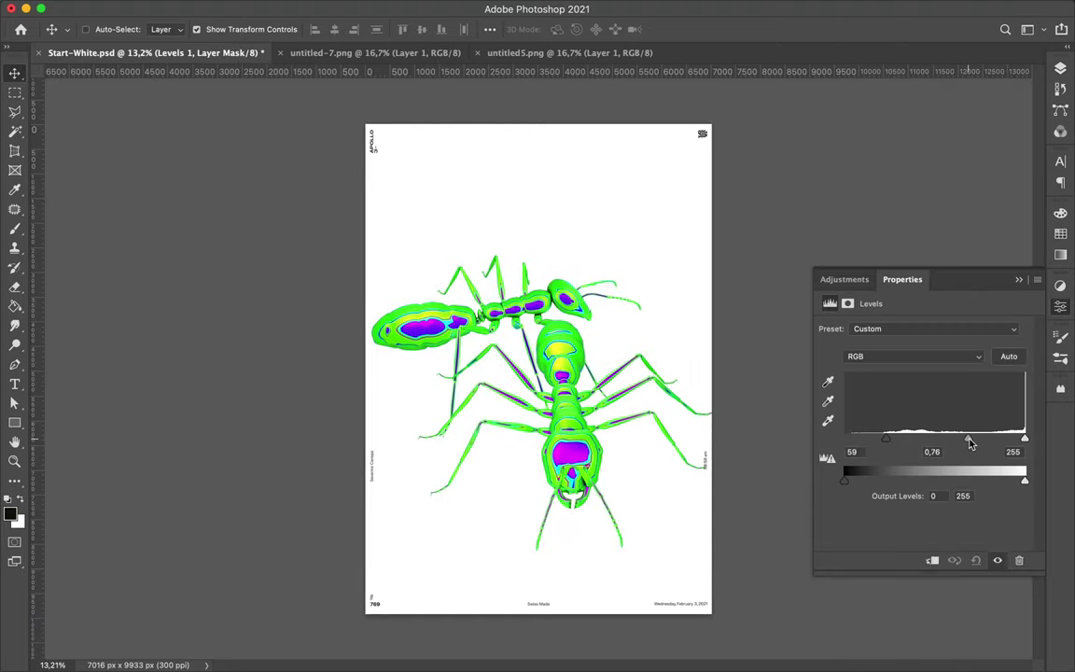
pyautogui.press('F7')
pyautogui.moveTo(961, 218); pyautogui.dragTo(955, 202)
pyautogui.moveTo(923, 384)
pyautogui.mouseDown()
pyautogui.moveTo(889, 400)
pyautogui.moveTo(1017, 384)
pyautogui.moveTo(924, 384)
pyautogui.mouseUp()
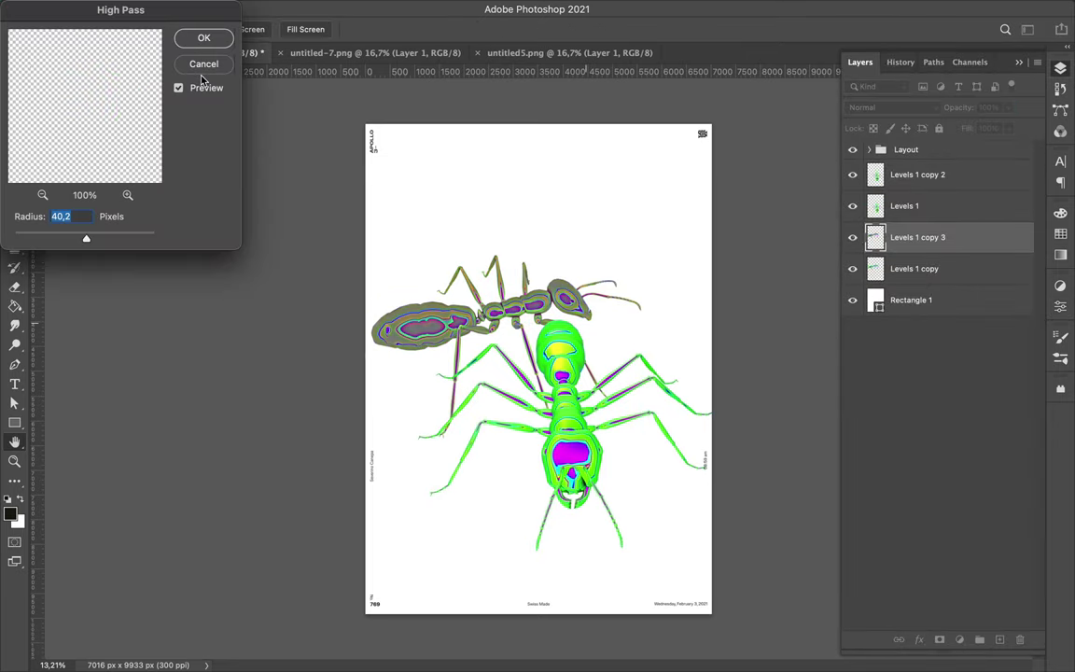
# Cancel the High Pass filter and try Color Burn blending on Levels 1 copy 2
pyautogui.press('Return')
pyautogui.click(891, 107)
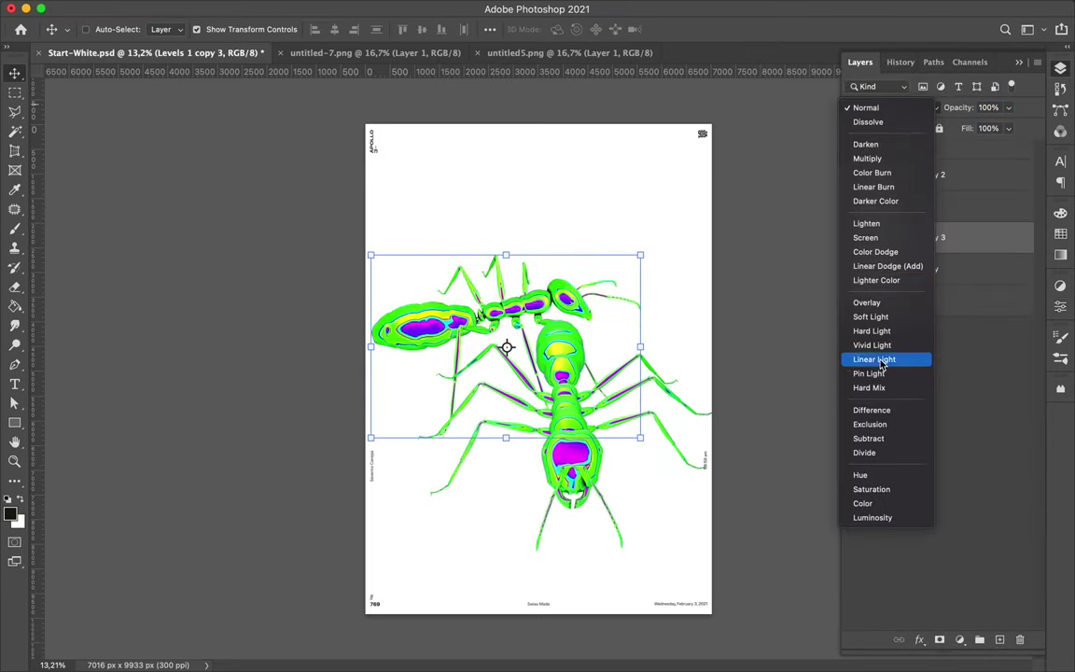
pyautogui.click(872, 172)
pyautogui.click(917, 175)
pyautogui.click(337, 8)
pyautogui.press('Escape')
# Try 16% fill, then undo back to Normal and remove the extra Levels layers
pyautogui.click(891, 107)
pyautogui.click(891, 187)
pyautogui.click(1007, 128)
pyautogui.moveTo(951, 149); pyautogui.dragTo(946, 150)
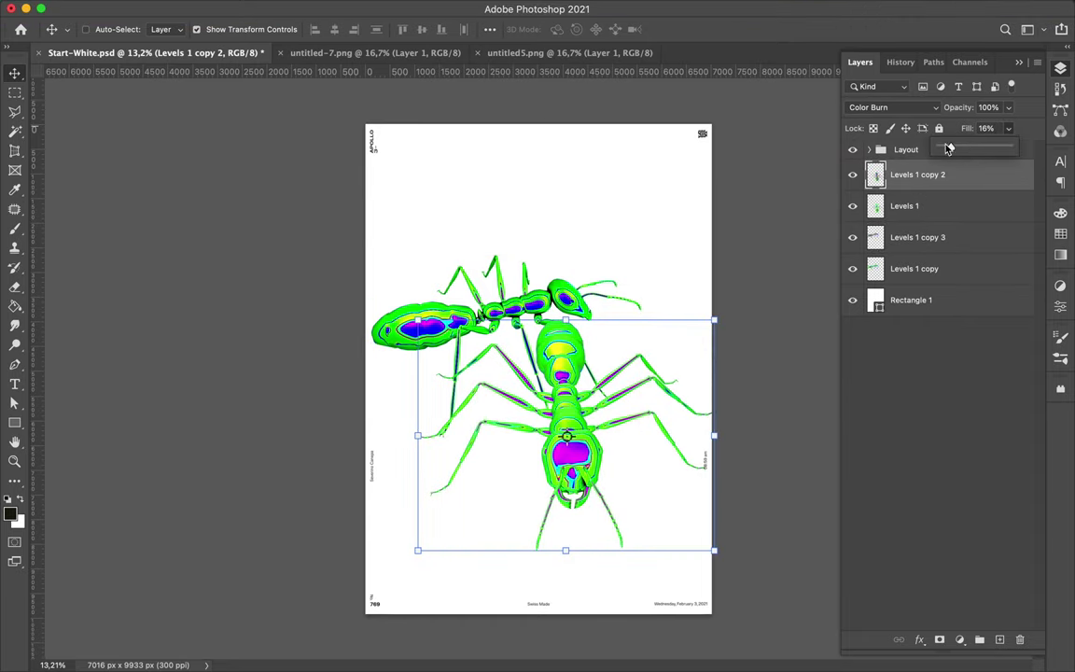
pyautogui.hotkey('ctrl', 'z')
pyautogui.hotkey('ctrl', 'z')
pyautogui.hotkey('ctrl', 'z')
pyautogui.hotkey('ctrl', 'z')
pyautogui.hotkey('ctrl', 'z')
pyautogui.hotkey('ctrl', 'z')
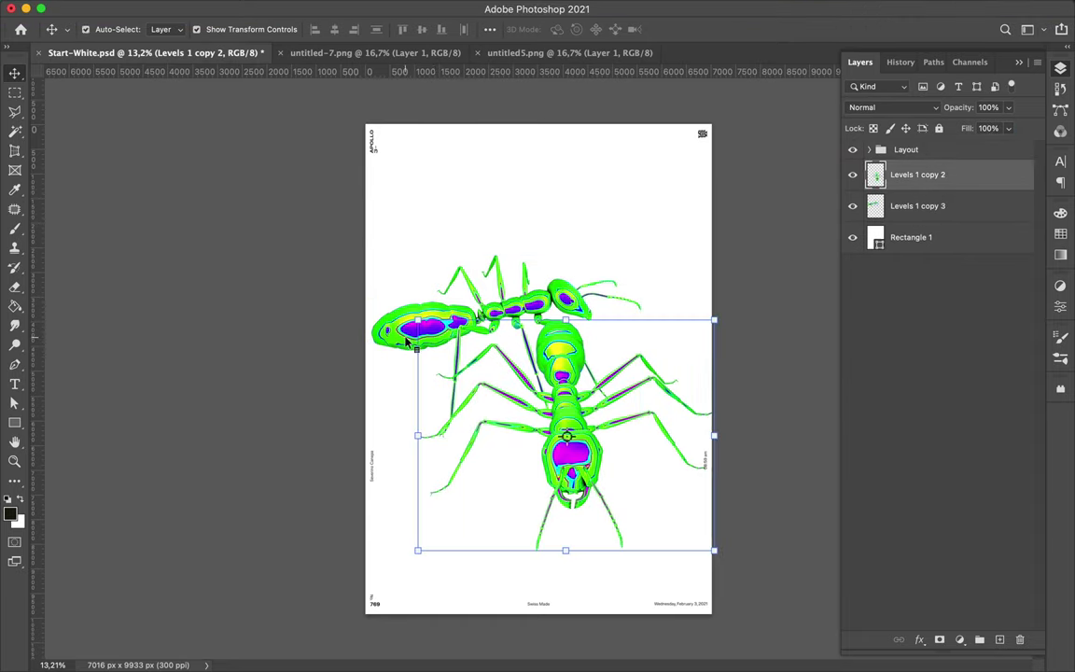
pyautogui.hotkey('ctrl', 'z')
pyautogui.hotkey('ctrl', 'z')
pyautogui.hotkey('ctrl', 'z')
# Step back in History and apply a 91.3 px Gaussian Blur to the ant silhouette
pyautogui.press('g')
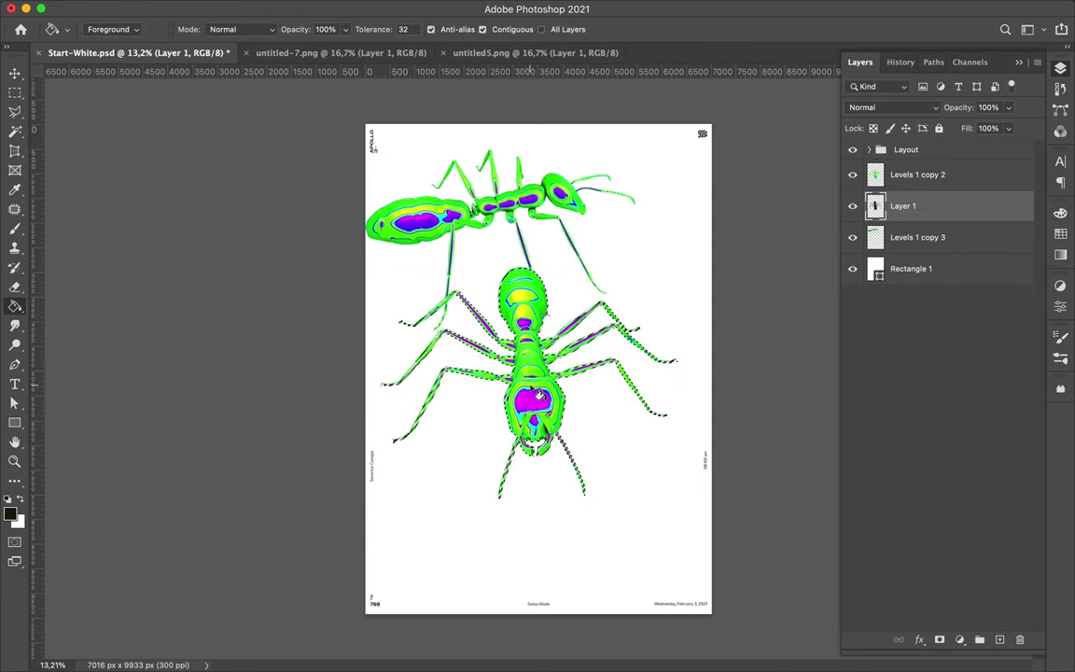
pyautogui.hotkey('ctrl', 'd')
pyautogui.press('v')
pyautogui.click(383, 5)
pyautogui.click(635, 263)
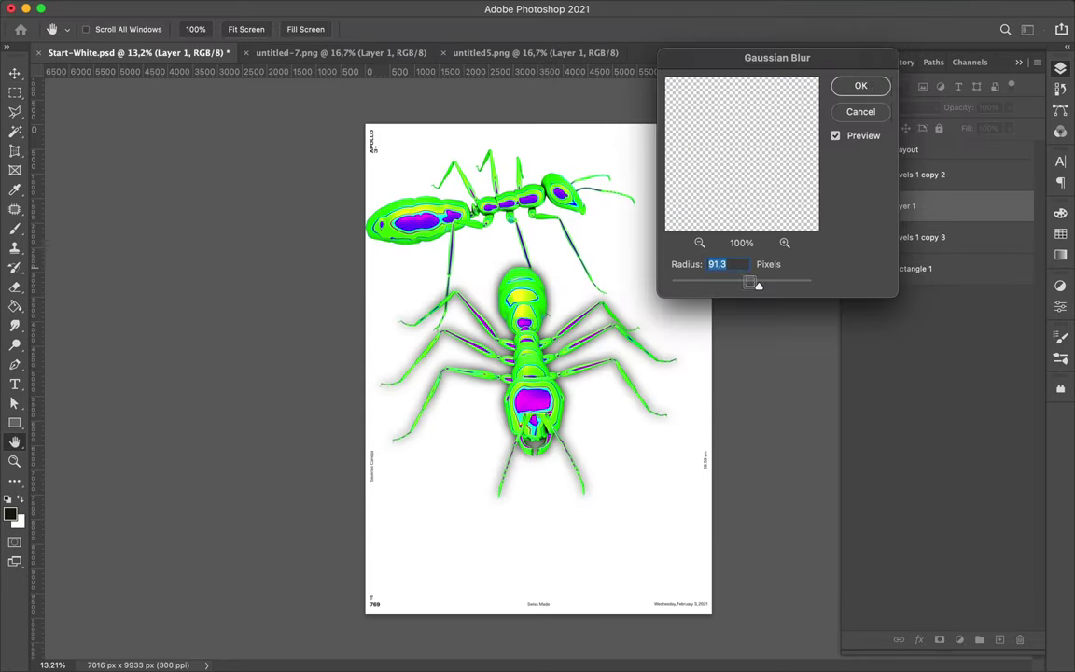
pyautogui.press('Return')
# Warp the blurred shadow's bottom edge downward and fade it to 67% fill
pyautogui.hotkey('ctrl', 't')
pyautogui.rightClick(512, 340)
pyautogui.click(533, 456)
pyautogui.moveTo(533, 456); pyautogui.dragTo(537, 464)
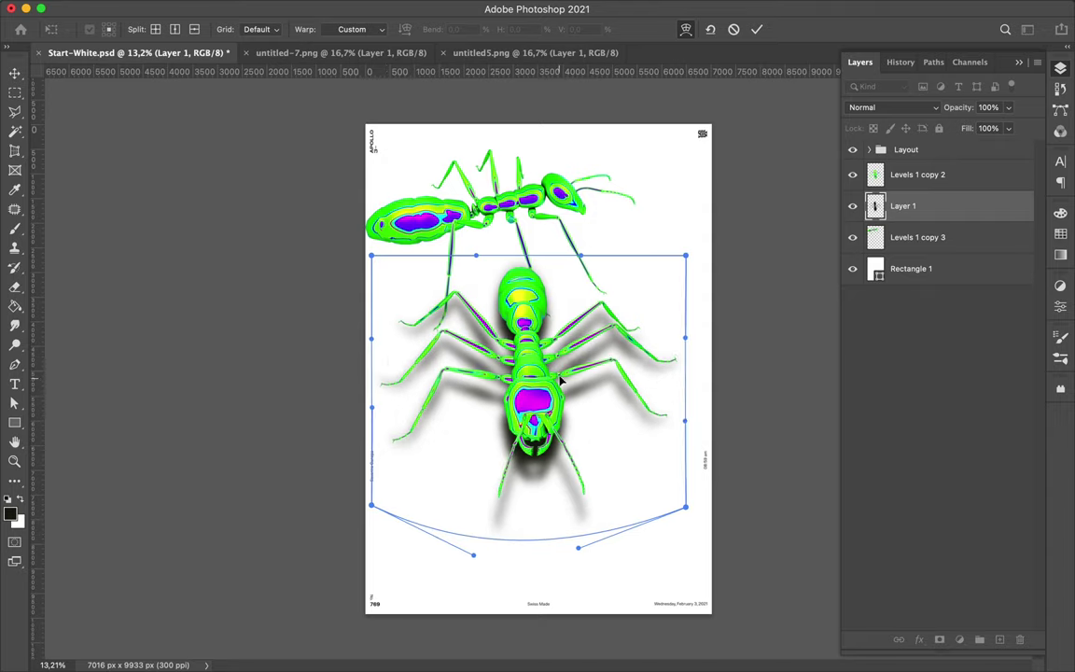
pyautogui.press('Return')
pyautogui.moveTo(1008, 128); pyautogui.dragTo(987, 152)
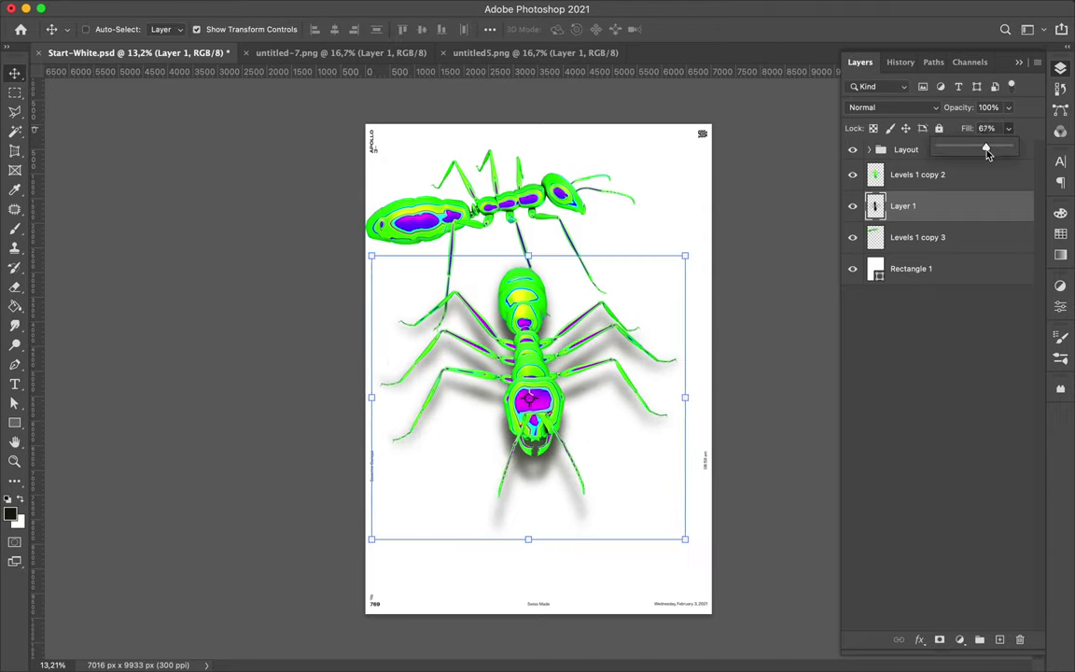
# Hide the upper ant, then link the lower ant with its shadow and move them up-right
pyautogui.click(852, 237)
pyautogui.keyDown('shift'); pyautogui.click(917, 174); pyautogui.keyUp('shift')
pyautogui.rightClick(917, 187)
pyautogui.click(765, 532)
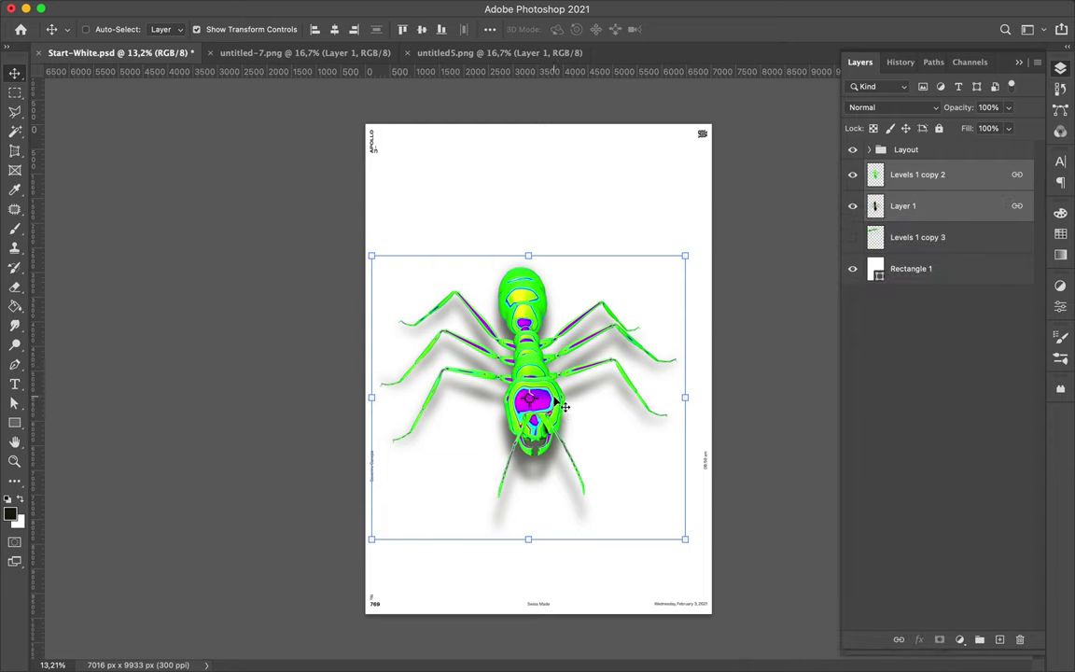
pyautogui.moveTo(571, 399); pyautogui.dragTo(580, 385)
# Add a PSYCHEDELIC text layer near the top in Compressed Bold
pyautogui.press('t')
pyautogui.click(476, 197)
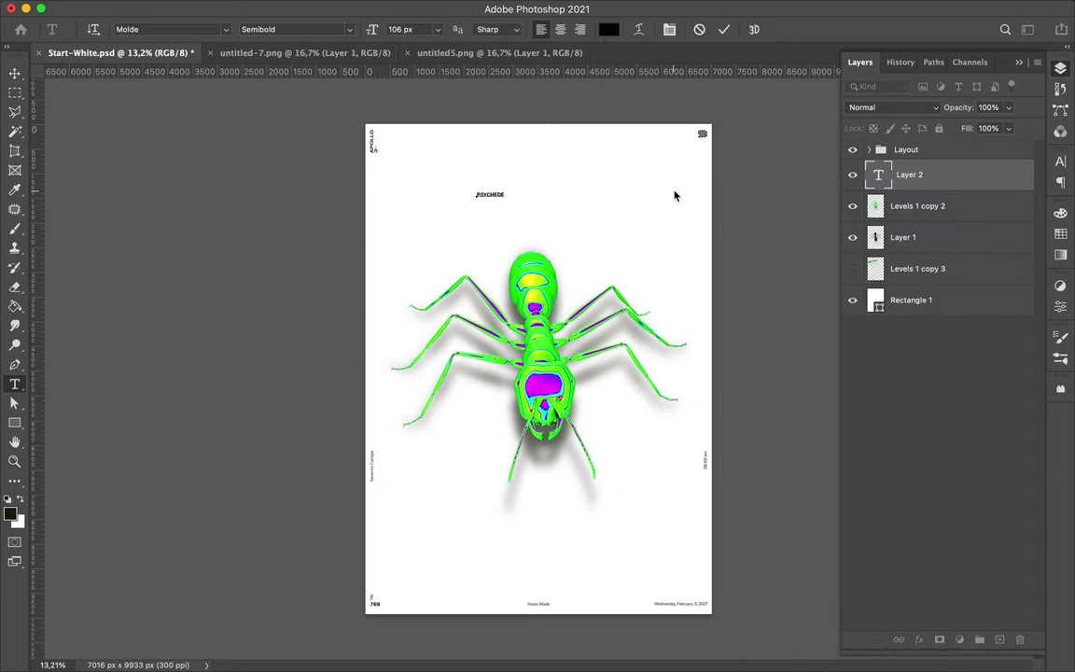
pyautogui.write('LIC')
pyautogui.hotkey('ctrl', 'Return')
pyautogui.click(1060, 161)
pyautogui.click(822, 106)
# Scale the PSYCHEDELIC headline up and position it across the top below the margin
pyautogui.hotkey('ctrl', 't')
pyautogui.moveTo(504, 197)
pyautogui.mouseDown()
pyautogui.moveTo(867, 497)
pyautogui.moveTo(922, 353)
pyautogui.mouseUp()
pyautogui.press('Return')
pyautogui.moveTo(701, 269); pyautogui.dragTo(592, 209)
pyautogui.hotkey('ctrl', 't')
pyautogui.moveTo(747, 211)
pyautogui.mouseDown()
pyautogui.moveTo(530, 297)
pyautogui.moveTo(590, 207)
pyautogui.mouseUp()
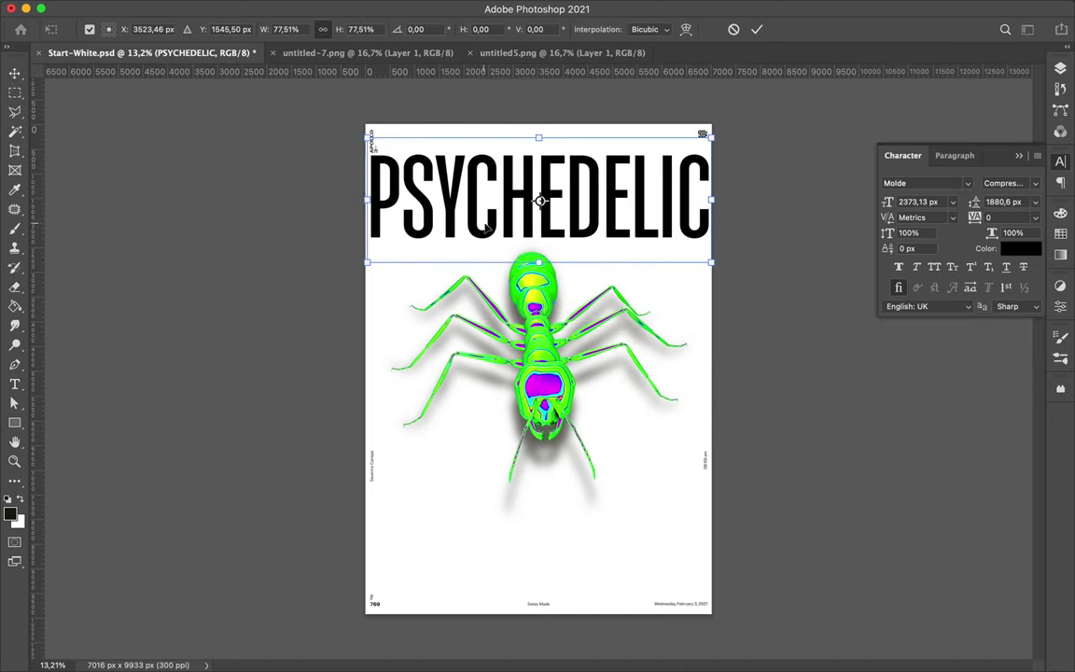
pyautogui.press('Return')
pyautogui.moveTo(664, 211); pyautogui.dragTo(665, 217)
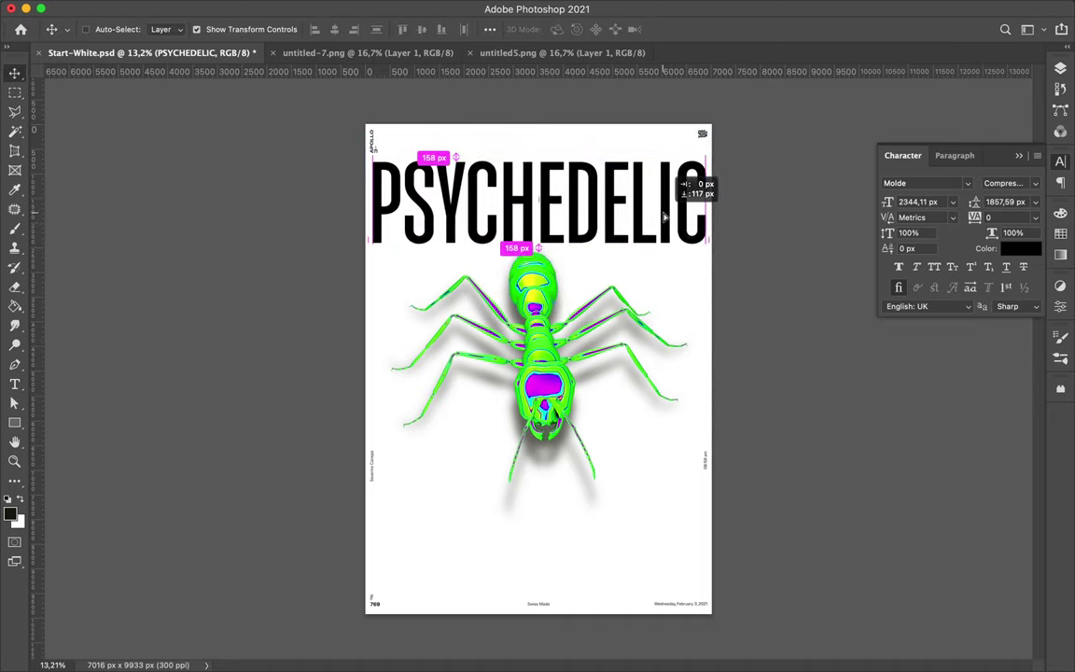
# Sample the ant's green as the working colour
pyautogui.click(490, 29)
pyautogui.press('Escape')
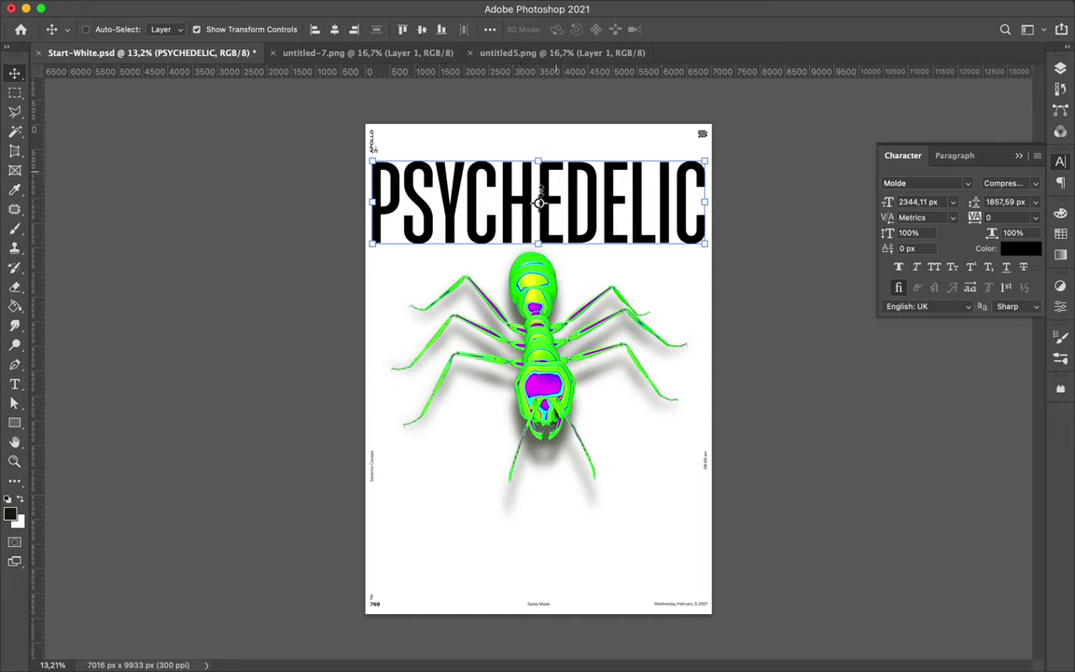
pyautogui.press('i')
pyautogui.moveTo(516, 332); pyautogui.dragTo(536, 283)
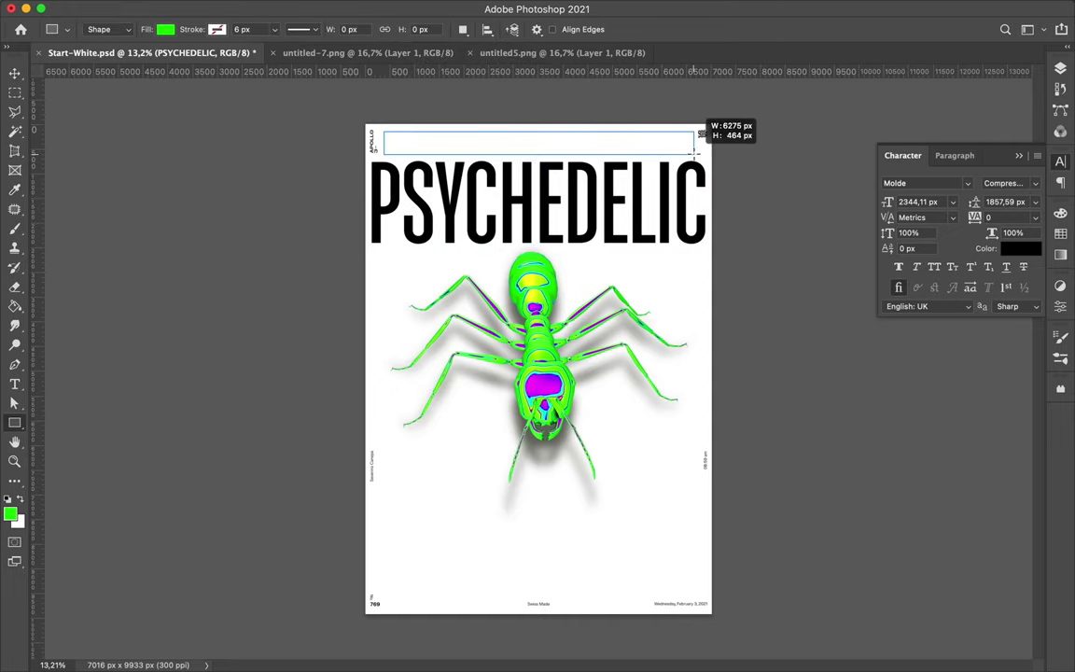
# Draw a wide green bar with a black outline above the PSYCHEDELIC headline
pyautogui.moveTo(693, 144); pyautogui.dragTo(693, 145)
pyautogui.click(216, 29)
pyautogui.click(289, 53)
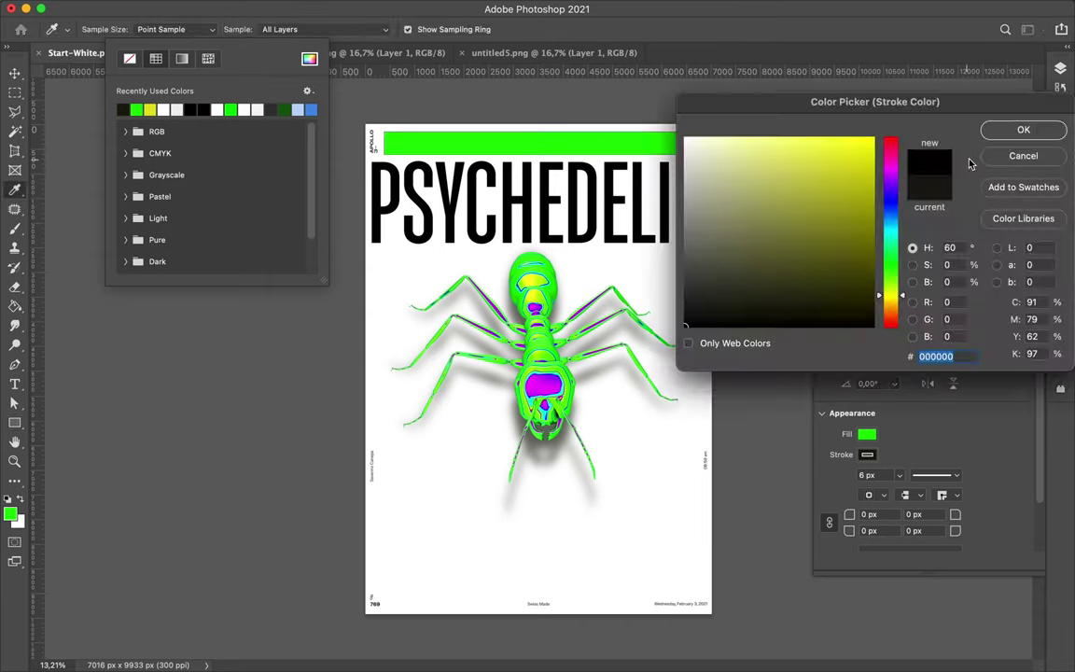
pyautogui.click(1027, 130)
pyautogui.click(258, 29)
pyautogui.press('v')
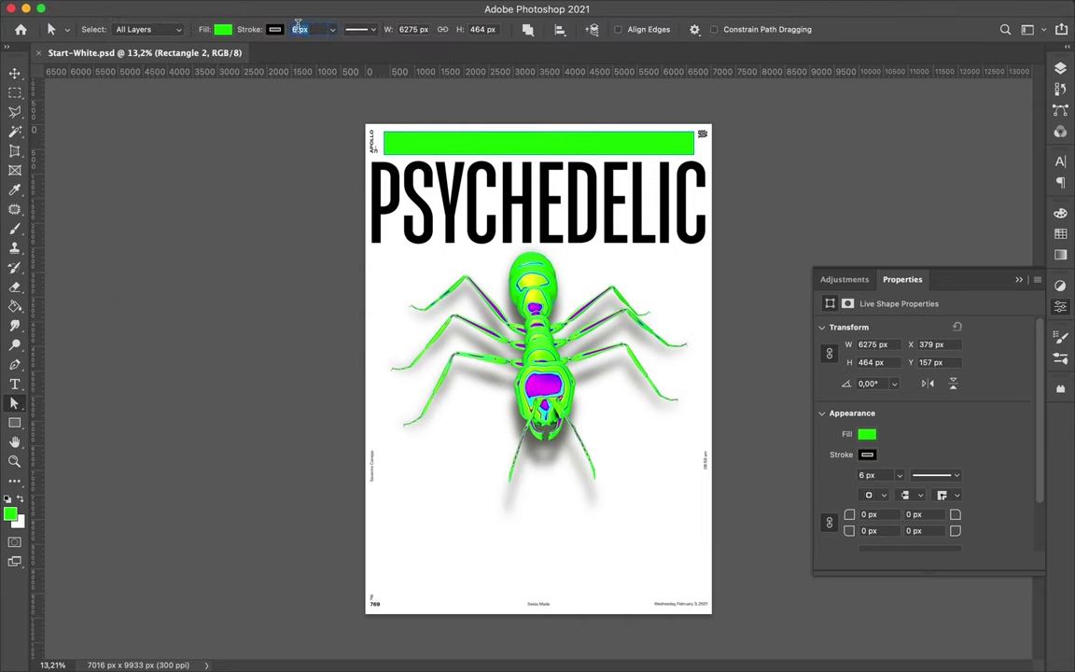
pyautogui.click(434, 188)
pyautogui.hotkey('ctrl', 't')
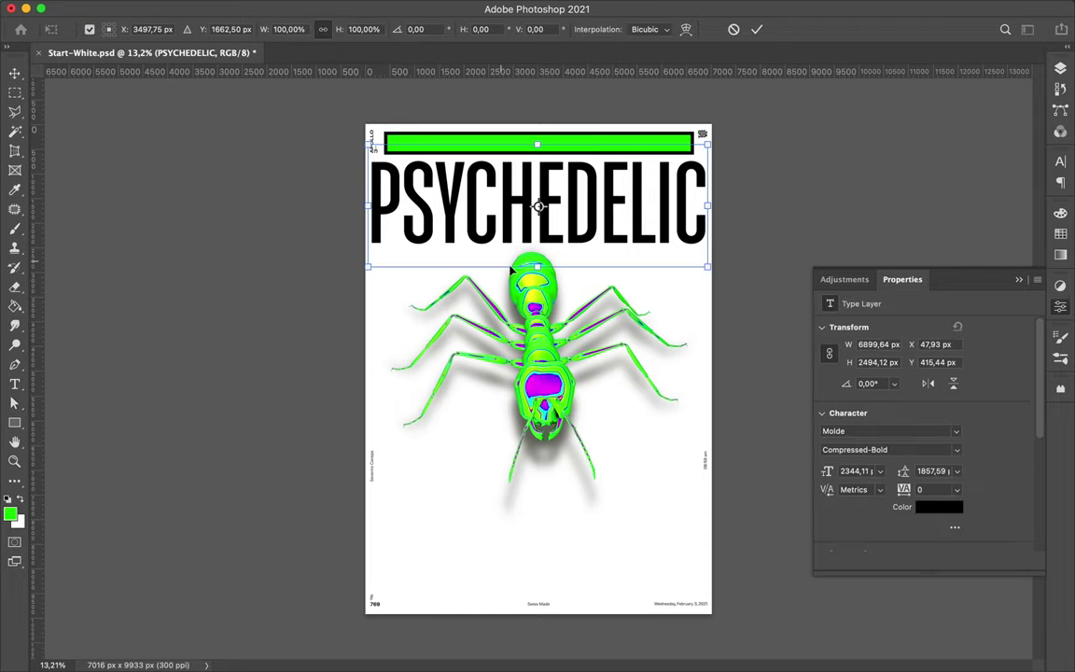
# Shrink the PSYCHEDELIC headline to match the green bar's width
pyautogui.moveTo(537, 264); pyautogui.dragTo(537, 239)
pyautogui.press('Return')
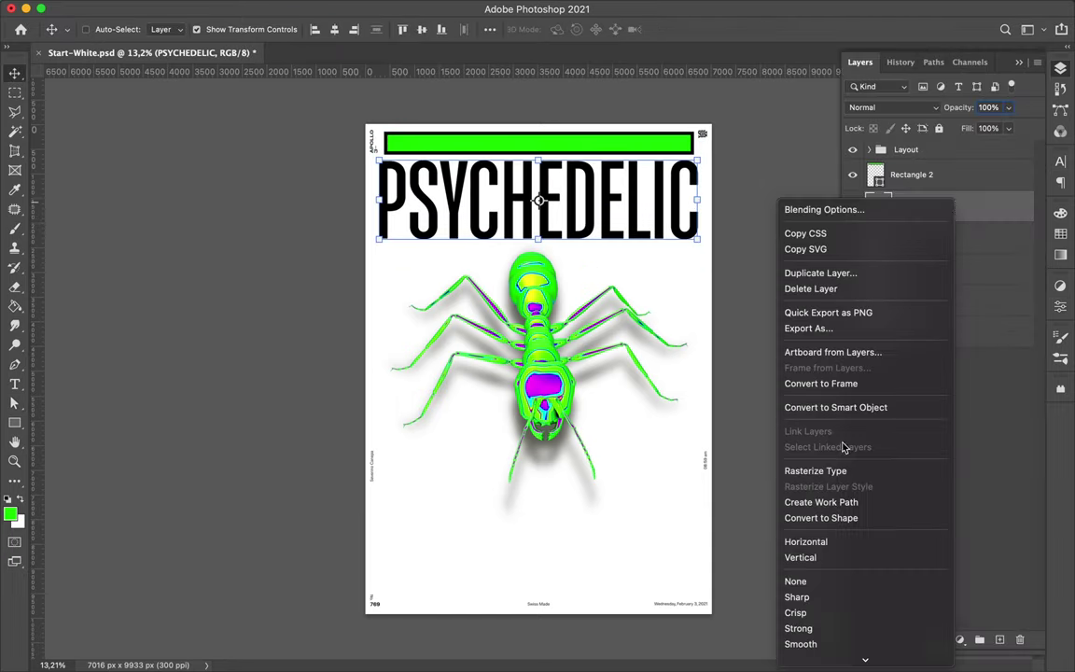
pyautogui.hotkey('ctrl', 't')
pyautogui.press('Return')
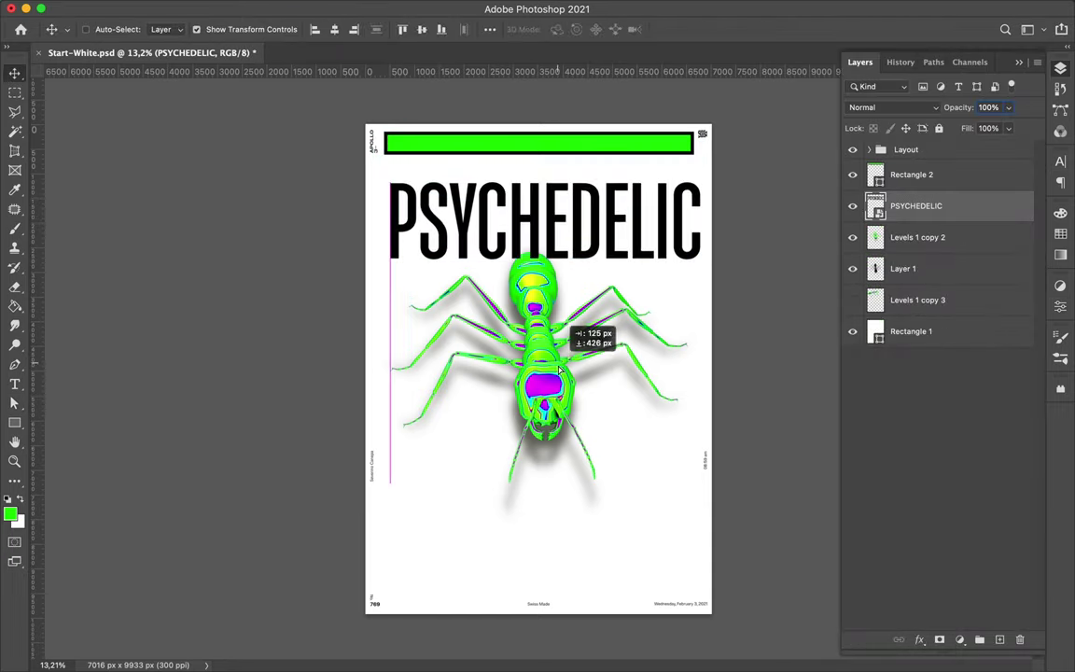
# Fit the poster on screen, nudge the ant up, and delete the stray headline duplicate
pyautogui.keyDown('ctrl'); pyautogui.click(547, 375); pyautogui.keyUp('ctrl')
pyautogui.scroll(4, 466, 168)
pyautogui.keyDown('ctrl'); pyautogui.click(643, 103); pyautogui.keyUp('ctrl')
pyautogui.scroll(3, 211, 271)
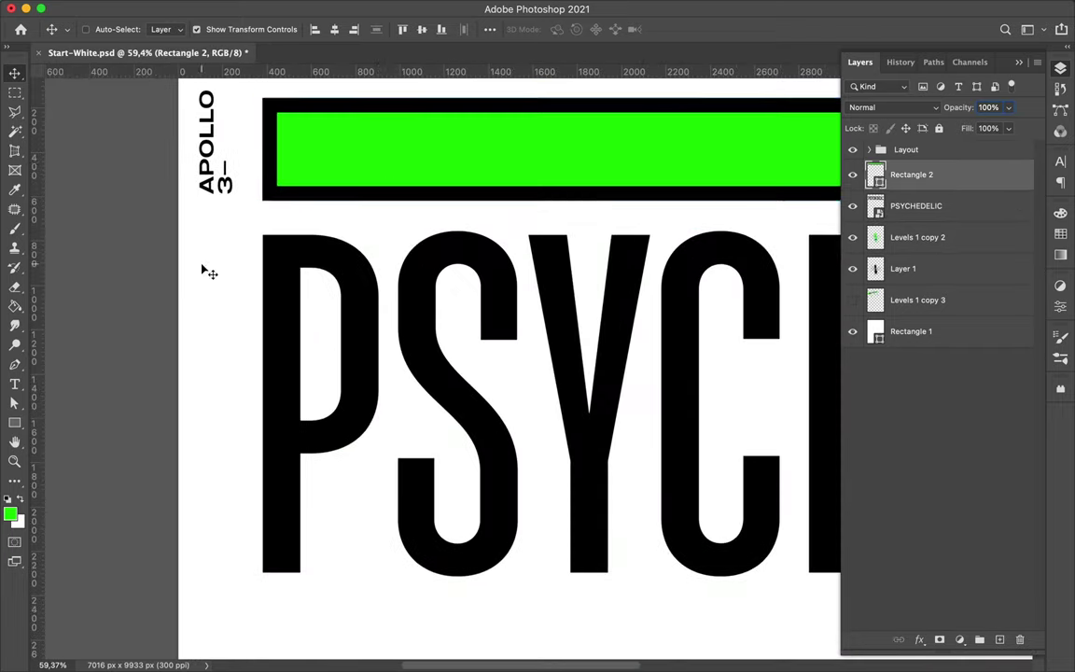
pyautogui.keyDown('ctrl'); pyautogui.click(363, 298); pyautogui.keyUp('ctrl')
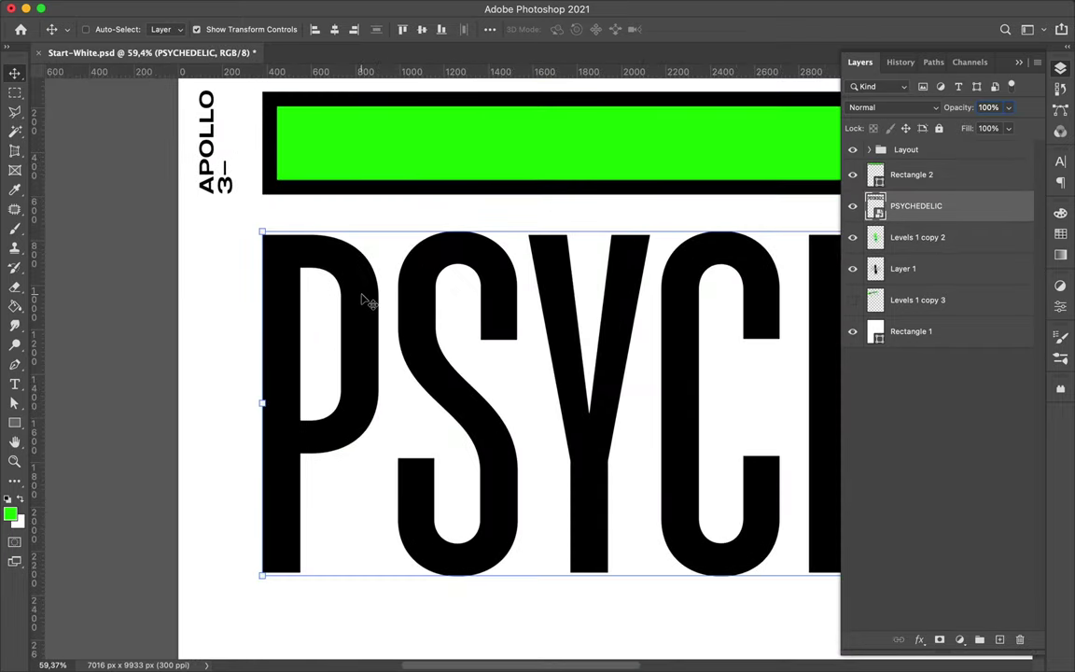
pyautogui.hotkey('ctrl', '0')
pyautogui.moveTo(588, 356); pyautogui.dragTo(588, 335)
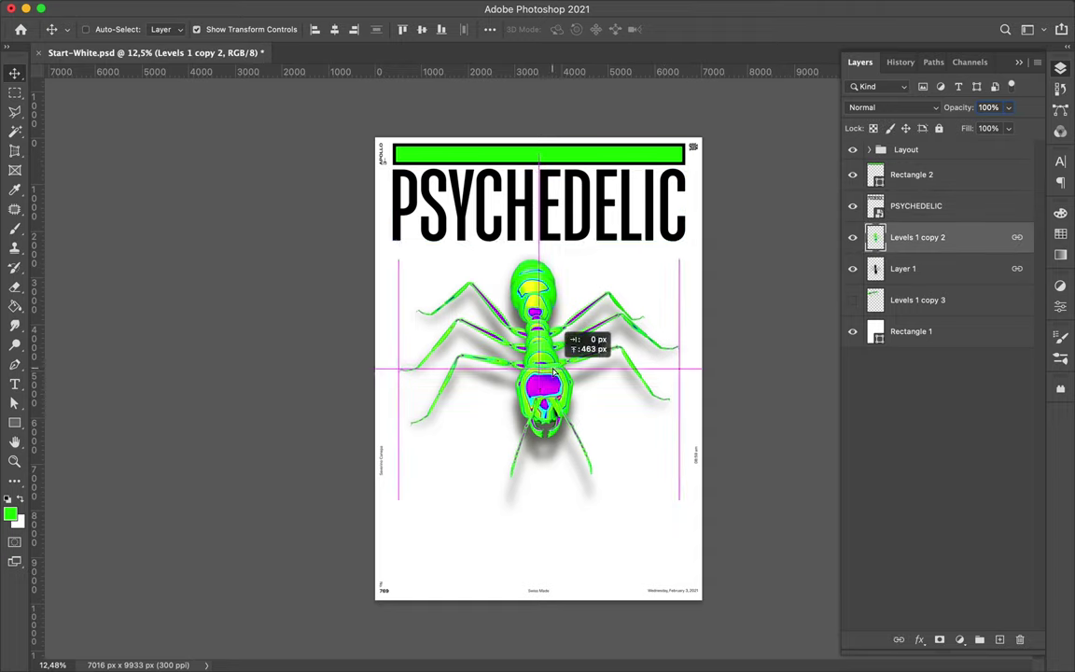
pyautogui.moveTo(564, 216); pyautogui.dragTo(565, 543)
pyautogui.press('Delete')
# Type the ANT #8 title and set its font style to Expanded
pyautogui.write('t')
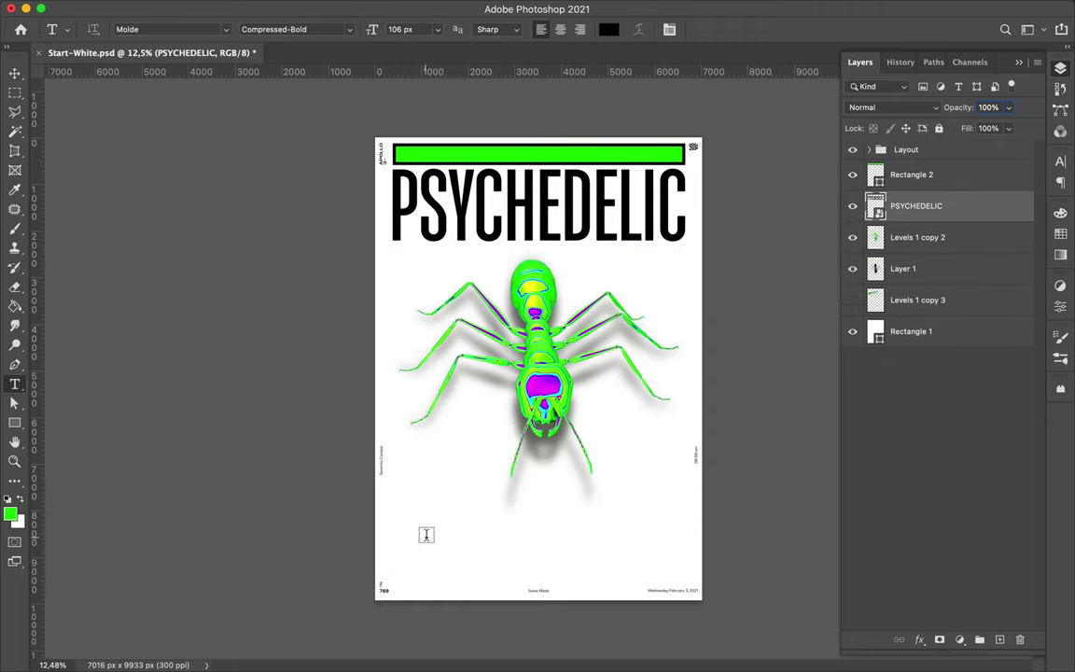
pyautogui.write('ANT #8')
pyautogui.hotkey('ctrl', 't')
pyautogui.moveTo(650, 600); pyautogui.dragTo(695, 600)
pyautogui.press('Return')
pyautogui.click(1060, 162)
pyautogui.click(1034, 183)
pyautogui.click(933, 373)
pyautogui.press('v')
# Set ANT #8 tracking to -40, narrow it to fit the page, and make it bolder
pyautogui.click(1020, 220)
pyautogui.write('-200')
pyautogui.press('Return')
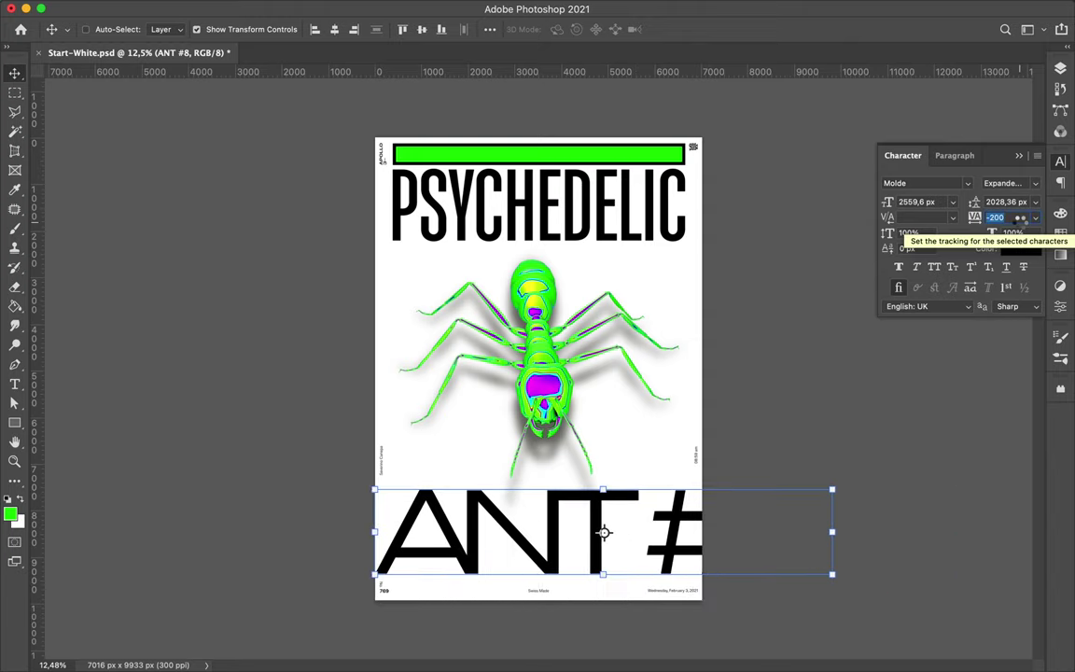
pyautogui.write('-40')
pyautogui.press('Return')
pyautogui.hotkey('ctrl', 't')
pyautogui.moveTo(903, 531); pyautogui.dragTo(691, 533)
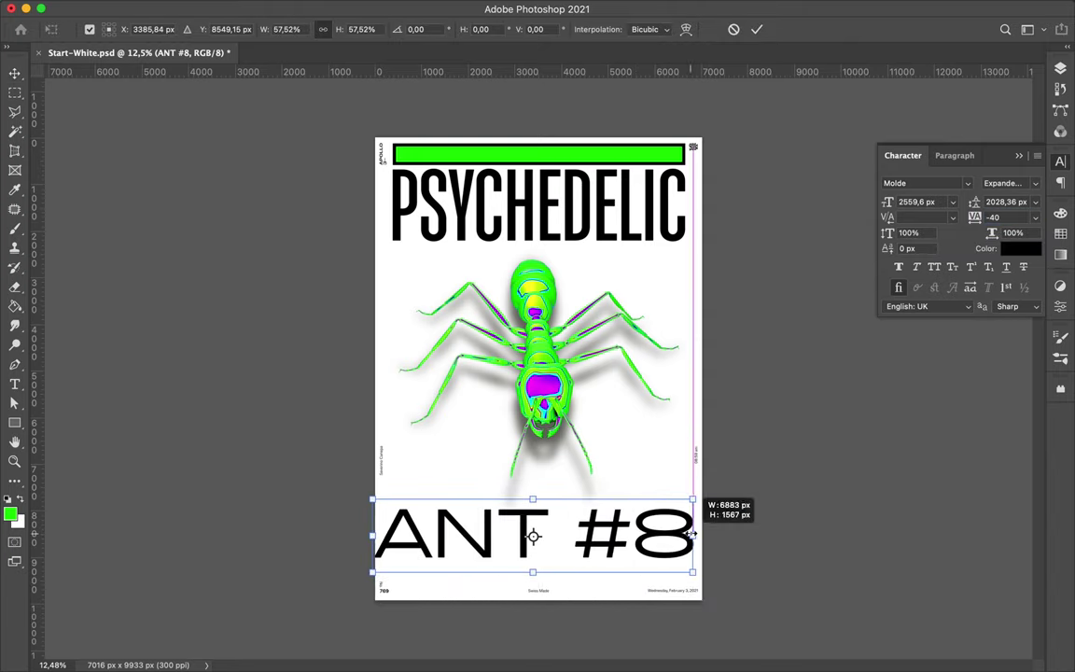
pyautogui.press('Return')
pyautogui.click(1034, 183)
pyautogui.click(840, 308)
# Position ANT #8 along the poster bottom and stack its layer above PSYCHEDELIC
pyautogui.moveTo(479, 553); pyautogui.dragTo(489, 553)
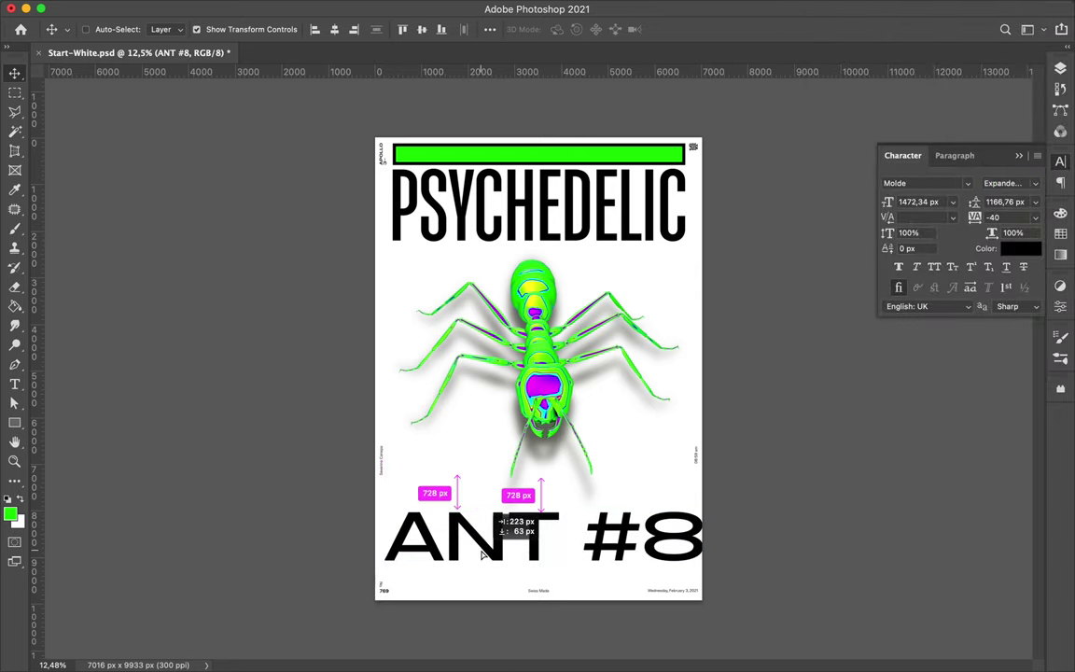
pyautogui.hotkey('ctrl', 't')
pyautogui.moveTo(711, 510); pyautogui.dragTo(696, 509)
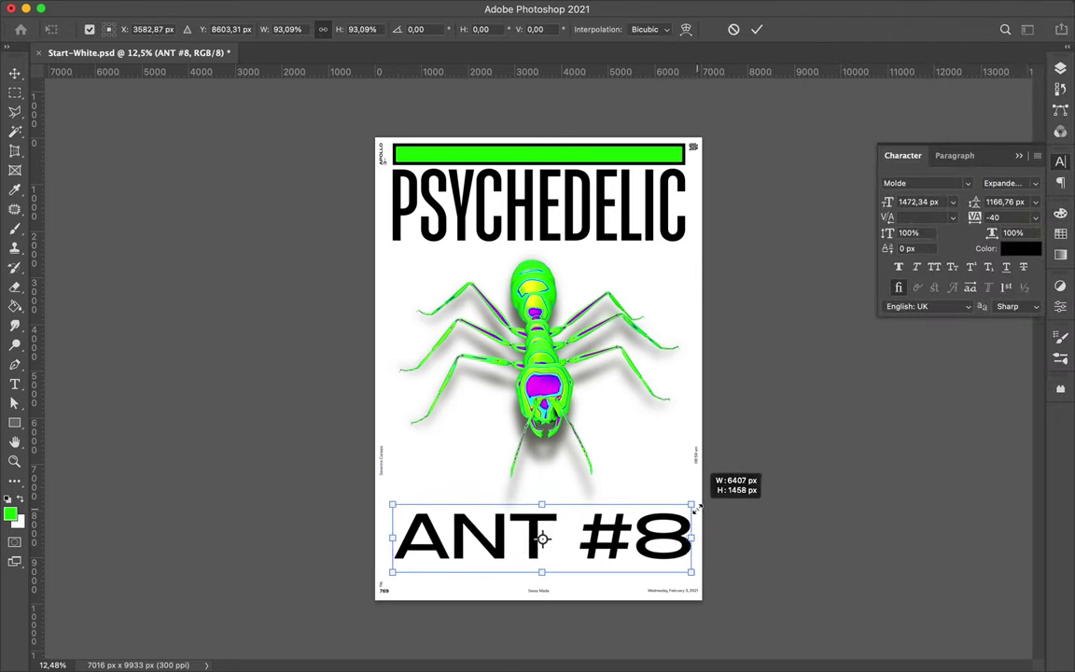
pyautogui.press('Return')
pyautogui.click(1060, 67)
pyautogui.rightClick(959, 211)
pyautogui.press('Escape')
pyautogui.moveTo(695, 548)
pyautogui.mouseDown()
pyautogui.moveTo(695, 212)
pyautogui.moveTo(692, 548)
pyautogui.mouseUp()
# Discard a test rectangle and set the Ellipse tool to a black outline
pyautogui.press('u')
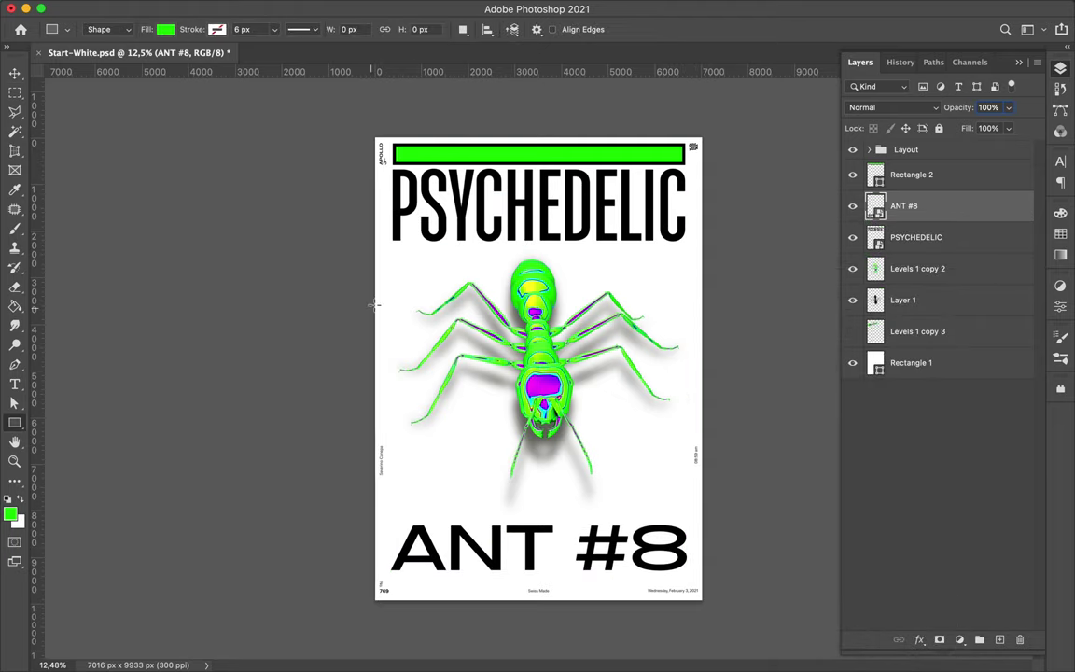
pyautogui.moveTo(373, 304); pyautogui.dragTo(408, 324)
pyautogui.hotkey('ctrl', 'z')
pyautogui.hotkey('shift', 'u')
pyautogui.click(216, 29)
pyautogui.click(141, 53)
pyautogui.click(245, 29)
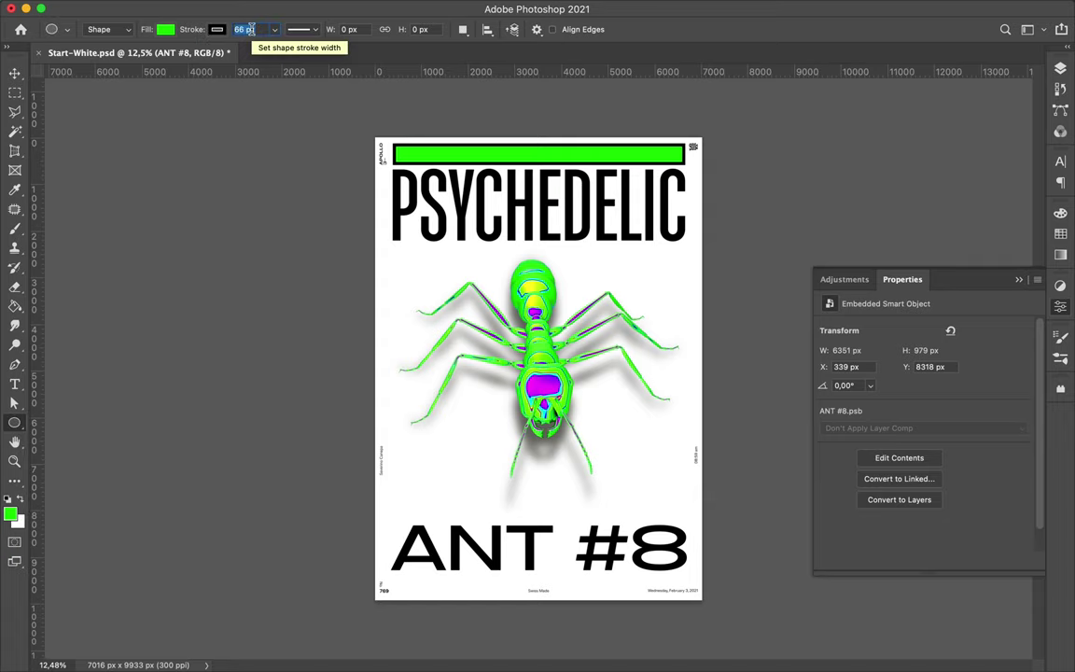
# Place green circles by the P, on the top bar, and above ANT #8, nudging the ant down
pyautogui.press('v')
pyautogui.moveTo(443, 290)
pyautogui.mouseDown()
pyautogui.moveTo(457, 304)
pyautogui.moveTo(436, 242)
pyautogui.mouseUp()
pyautogui.moveTo(655, 163)
pyautogui.mouseDown()
pyautogui.moveTo(656, 147)
pyautogui.moveTo(640, 512)
pyautogui.mouseUp()
pyautogui.press('F7')
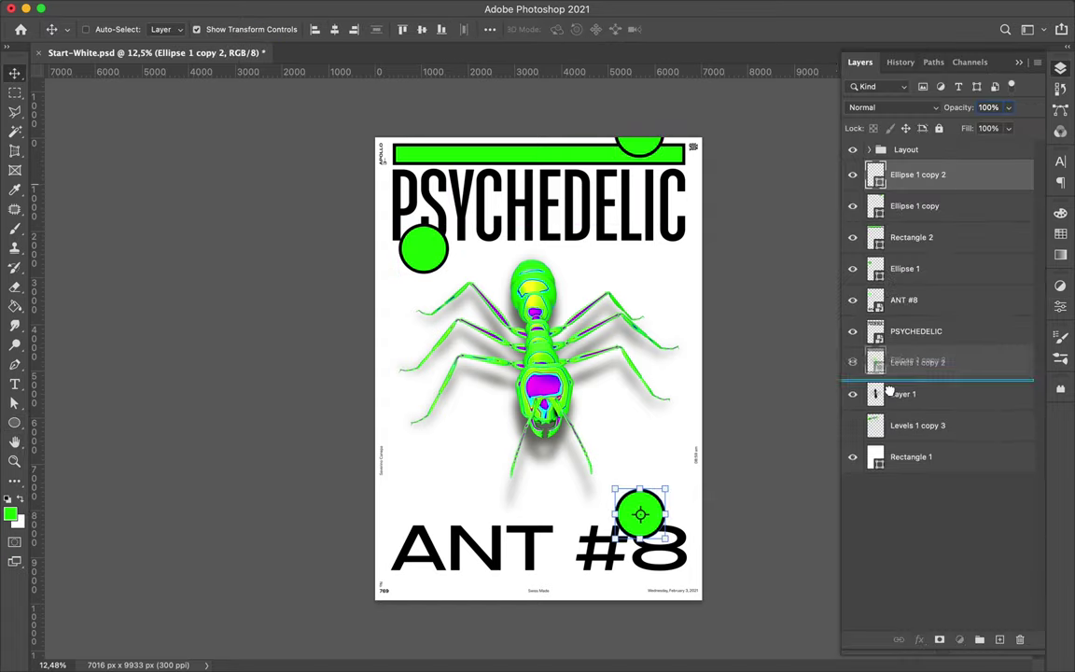
pyautogui.moveTo(910, 175); pyautogui.dragTo(910, 411)
pyautogui.moveTo(654, 524); pyautogui.dragTo(627, 519)
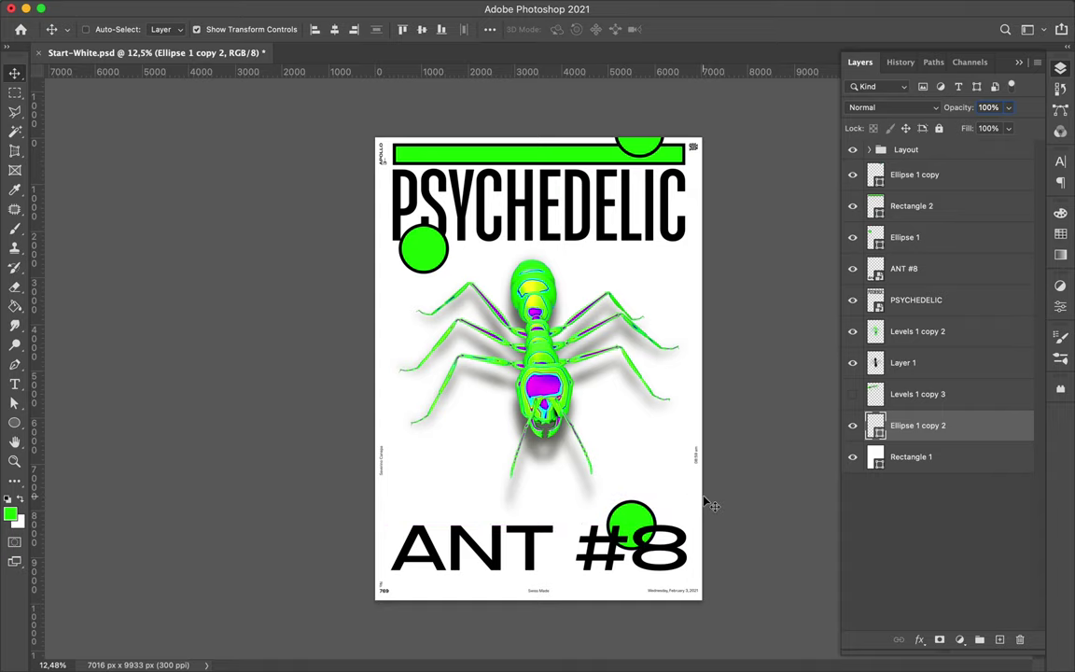
pyautogui.keyDown('ctrl'); pyautogui.moveTo(539, 382); pyautogui.dragTo(538, 394); pyautogui.keyUp('ctrl')
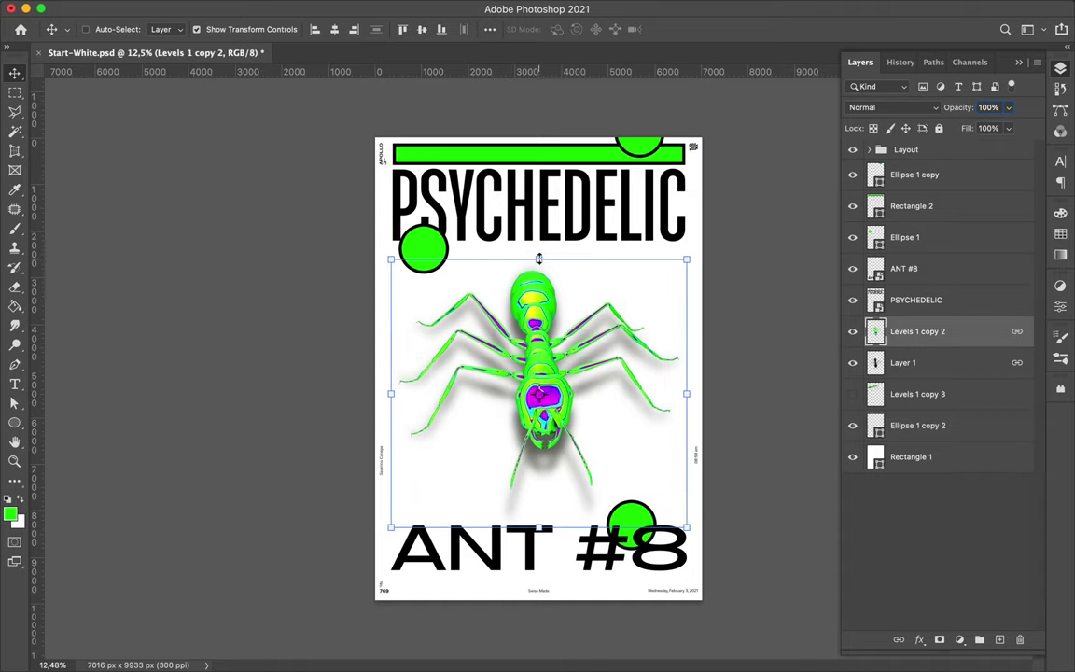
# Duplicate the green top bar into a tall box placed low in the stack behind the ant
pyautogui.keyDown('ctrl'); pyautogui.click(466, 155); pyautogui.keyUp('ctrl')
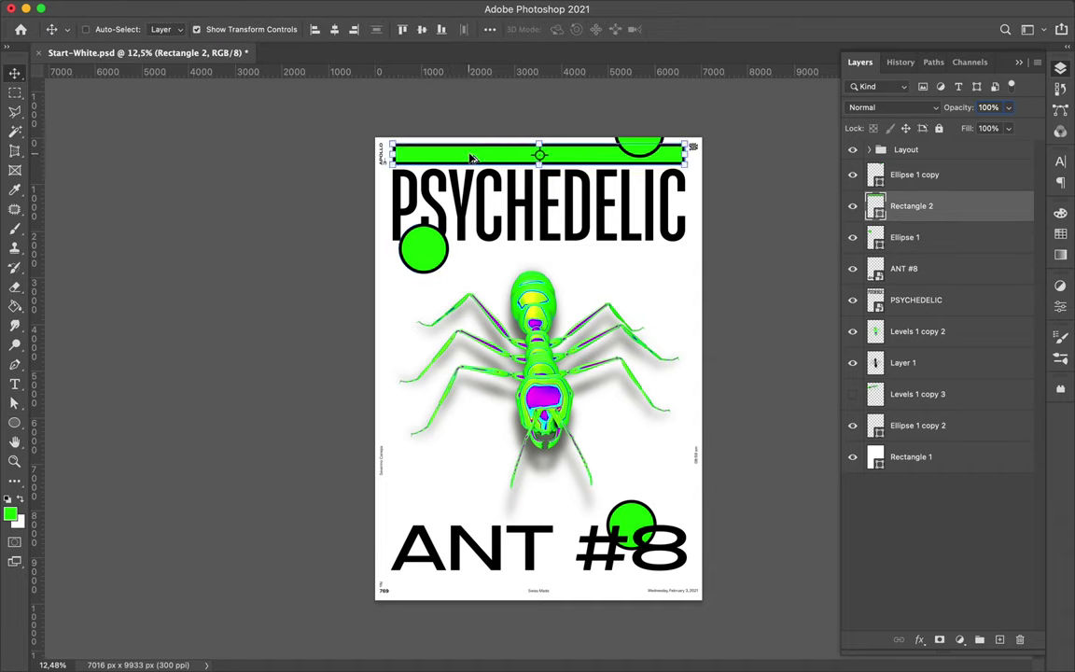
pyautogui.keyDown('alt'); pyautogui.moveTo(471, 157); pyautogui.dragTo(471, 511); pyautogui.keyUp('alt')
pyautogui.moveTo(921, 206); pyautogui.dragTo(921, 472)
pyautogui.hotkey('ctrl', 't')
pyautogui.moveTo(539, 511); pyautogui.dragTo(539, 380)
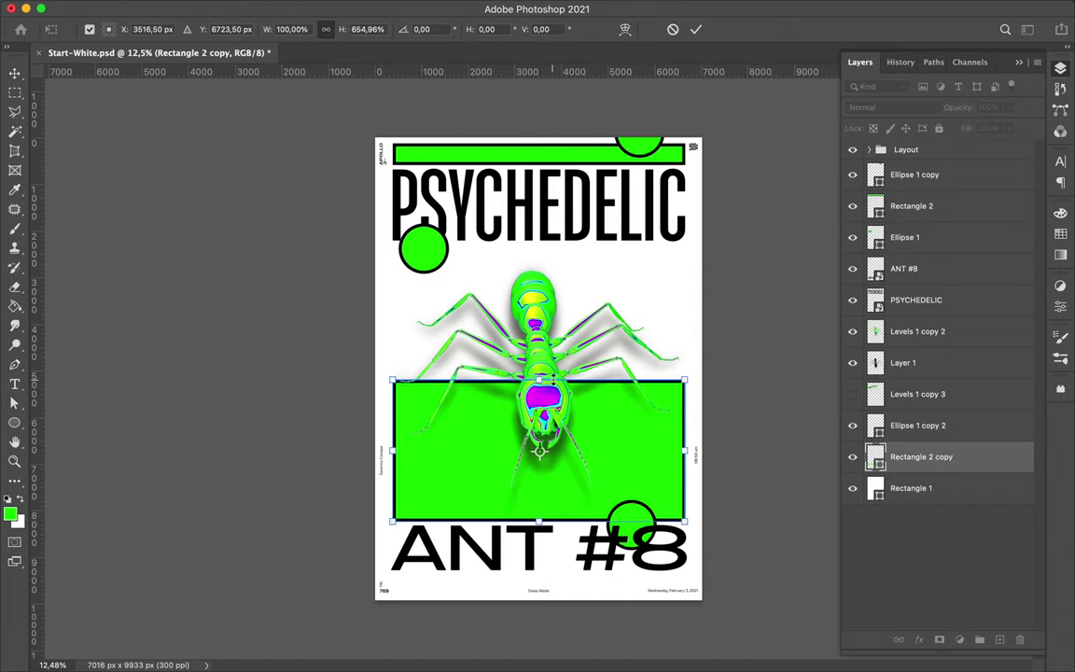
pyautogui.press('Return')
pyautogui.hotkey('ctrl', 't')
pyautogui.moveTo(539, 380); pyautogui.dragTo(539, 422)
pyautogui.rightClick(420, 249)
pyautogui.press('Return')
# Copy the green circle by the P as unfilled outline rings stepped beneath it
pyautogui.moveTo(420, 250); pyautogui.dragTo(432, 266)
pyautogui.press('a')
pyautogui.click(240, 29)
pyautogui.click(112, 44)
pyautogui.press('v')
pyautogui.scroll(5, 471, 205)
pyautogui.moveTo(420, 420)
pyautogui.mouseDown()
pyautogui.moveTo(392, 415)
pyautogui.moveTo(410, 437)
pyautogui.moveTo(476, 451)
pyautogui.mouseUp()
pyautogui.keyDown('shift'); pyautogui.click(933, 269); pyautogui.keyUp('shift')
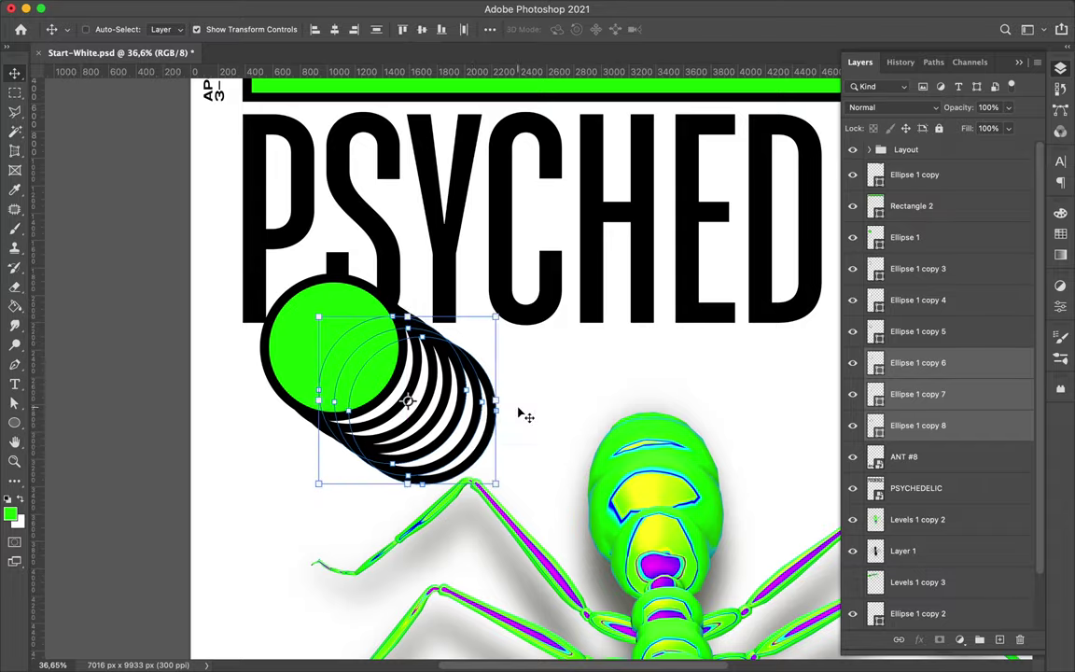
# Move and rotate the three rings beside the headline's final C, then merge them into one smart object
pyautogui.scroll(-3, 525, 416)
pyautogui.moveTo(551, 412); pyautogui.dragTo(737, 410)
pyautogui.hotkey('ctrl', 't')
pyautogui.moveTo(635, 342); pyautogui.dragTo(827, 391)
pyautogui.moveTo(717, 431); pyautogui.dragTo(761, 375)
pyautogui.press('Return')
pyautogui.hotkey('ctrl', 'shift', '[')
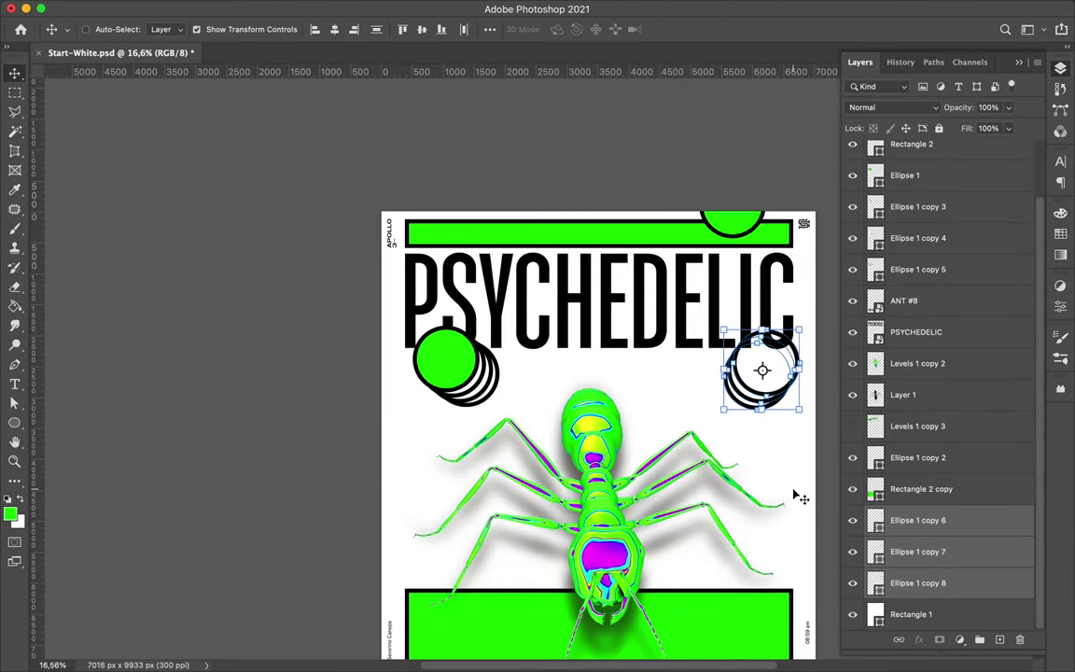
pyautogui.scroll(-3, 795, 496)
pyautogui.rightClick(955, 581)
pyautogui.click(877, 613)
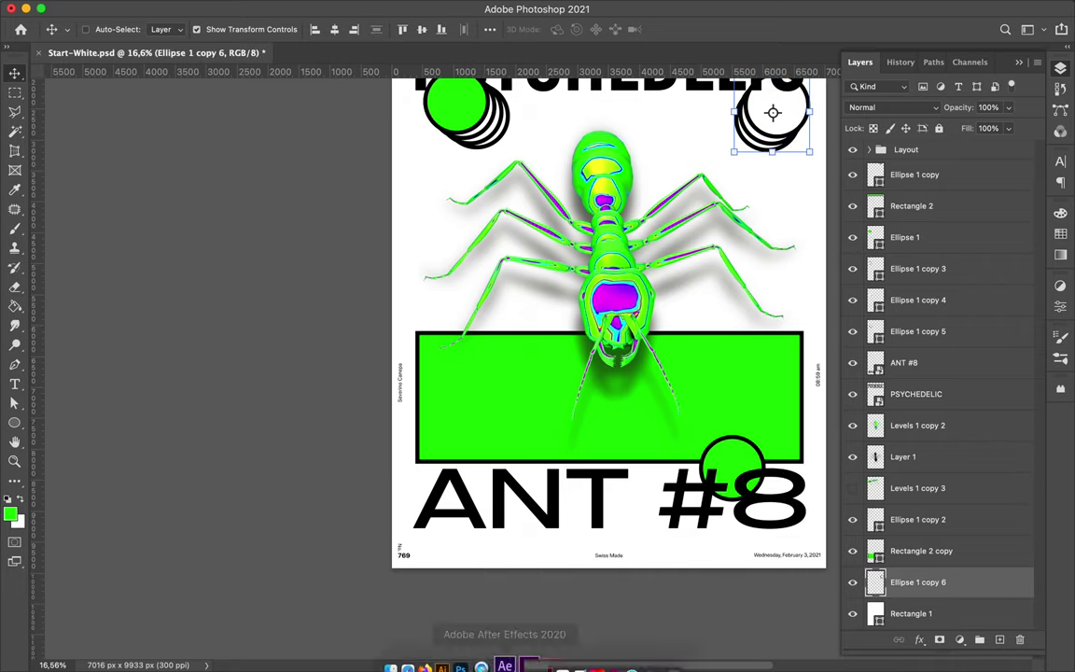
# Drag the outlined PSYCHEDELIC lettering from Illustrator into the poster
pyautogui.click(441, 668)
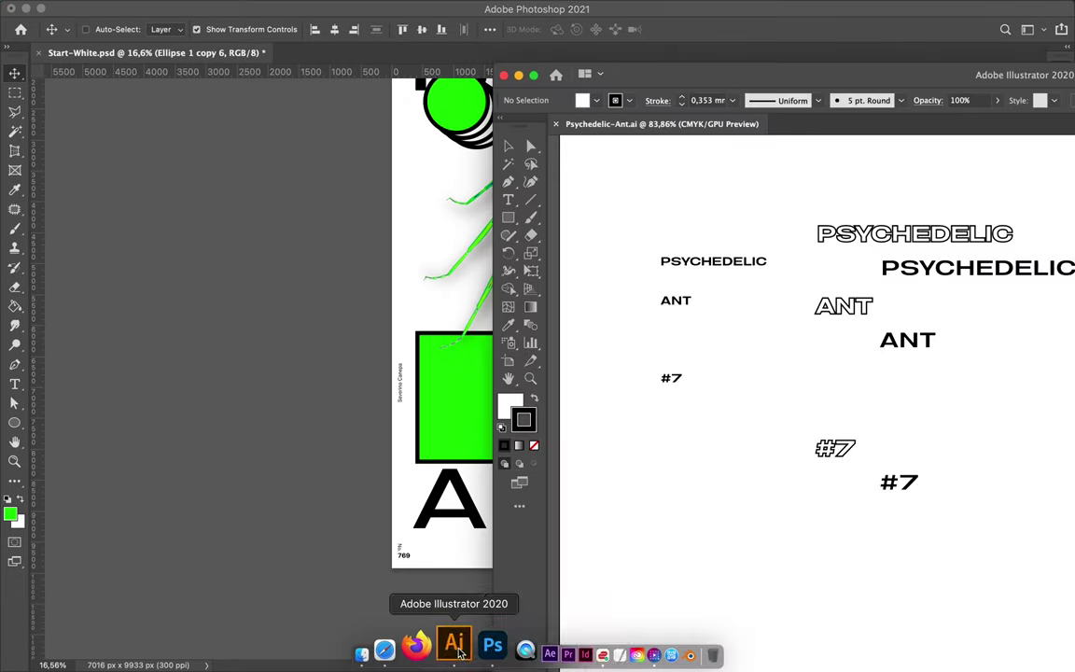
pyautogui.click(849, 286)
pyautogui.moveTo(849, 286); pyautogui.dragTo(420, 269)
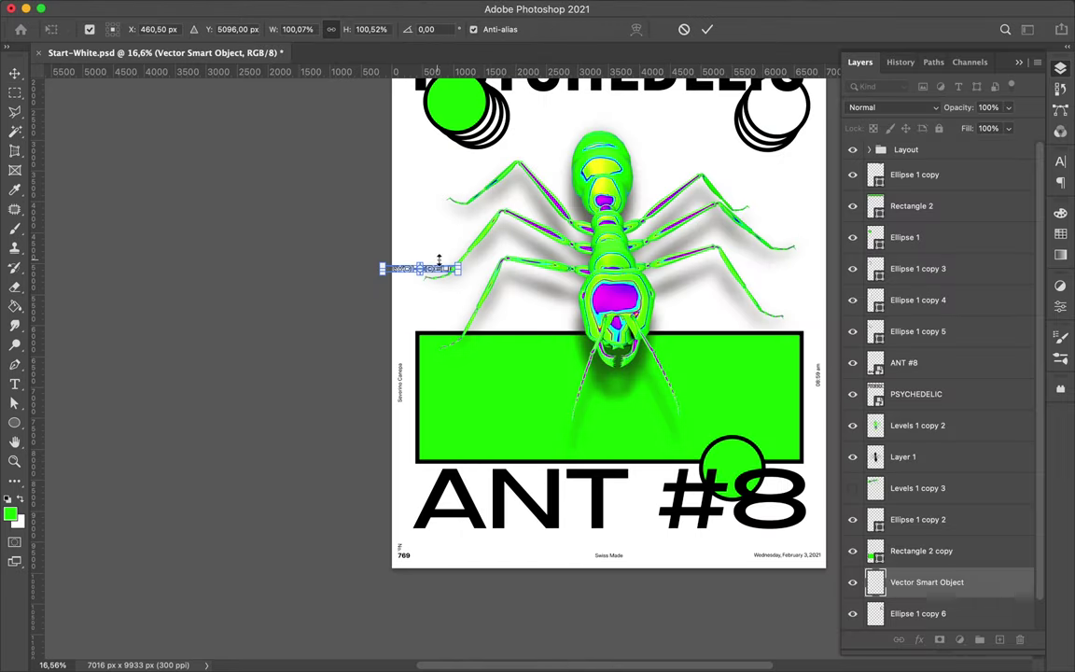
# Place the lettering and stack echo copies below the headline and beside the ant
pyautogui.press('Return')
pyautogui.moveTo(420, 276)
pyautogui.mouseDown()
pyautogui.moveTo(555, 315)
pyautogui.moveTo(725, 110)
pyautogui.mouseUp()
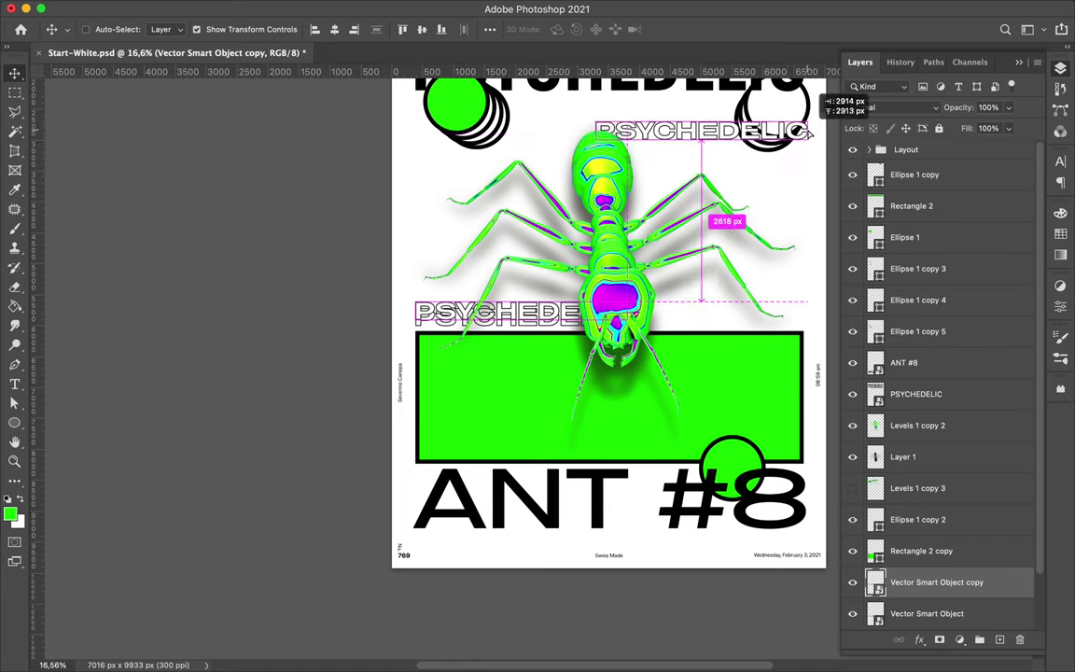
pyautogui.scroll(-2, 740, 156)
pyautogui.moveTo(671, 170); pyautogui.dragTo(696, 192)
pyautogui.scroll(2, 696, 194)
pyautogui.rightClick(696, 333)
pyautogui.press('Escape')
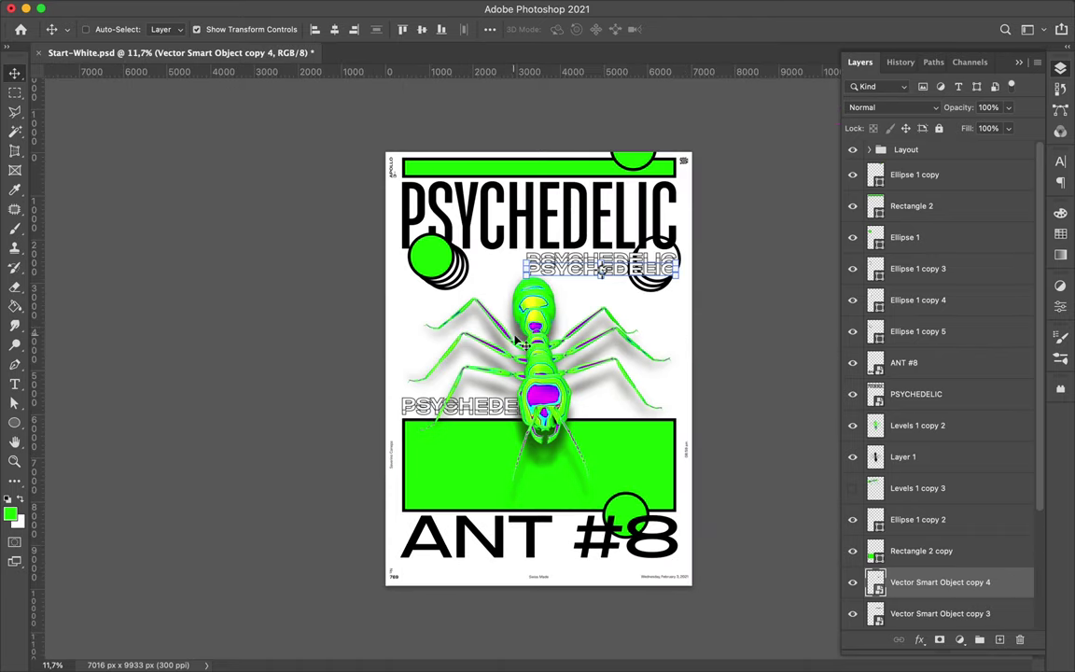
pyautogui.scroll(2, 583, 278)
pyautogui.moveTo(582, 278); pyautogui.dragTo(590, 290)
pyautogui.moveTo(933, 560); pyautogui.dragTo(856, 387)
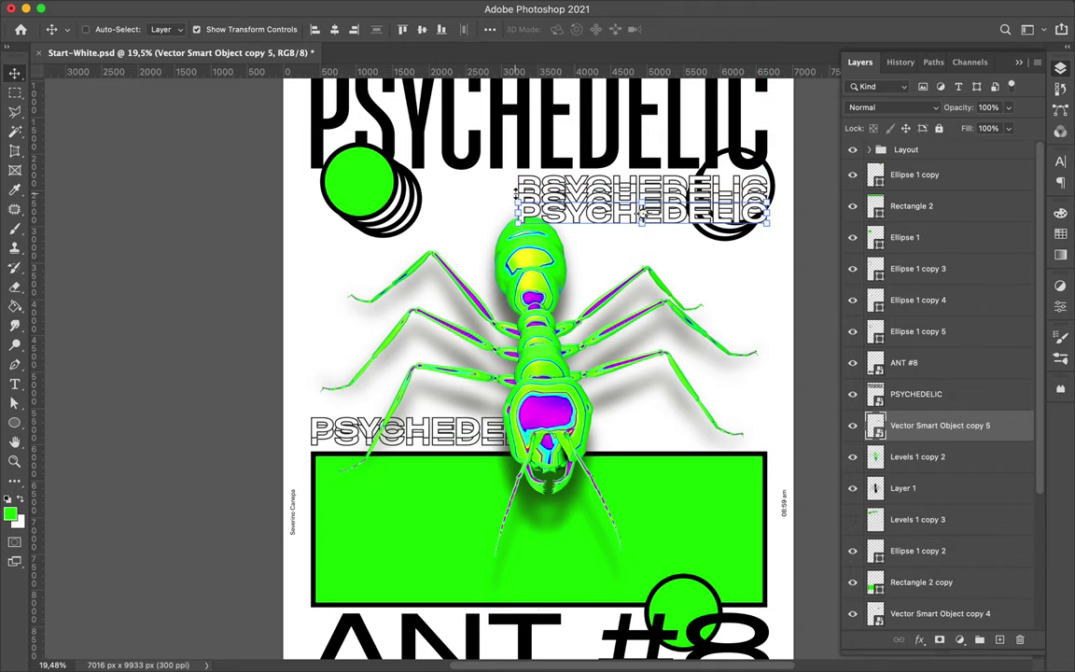
pyautogui.scroll(-1, 856, 387)
# Shrink the second ant copy and move it near the top left
pyautogui.keyDown('super'); pyautogui.click(360, 336); pyautogui.keyUp('super')
pyautogui.press('super+t')
pyautogui.moveTo(360, 335)
pyautogui.mouseDown()
pyautogui.moveTo(467, 160)
pyautogui.moveTo(392, 179)
pyautogui.mouseUp()
pyautogui.press('Return')
pyautogui.press('super+t')
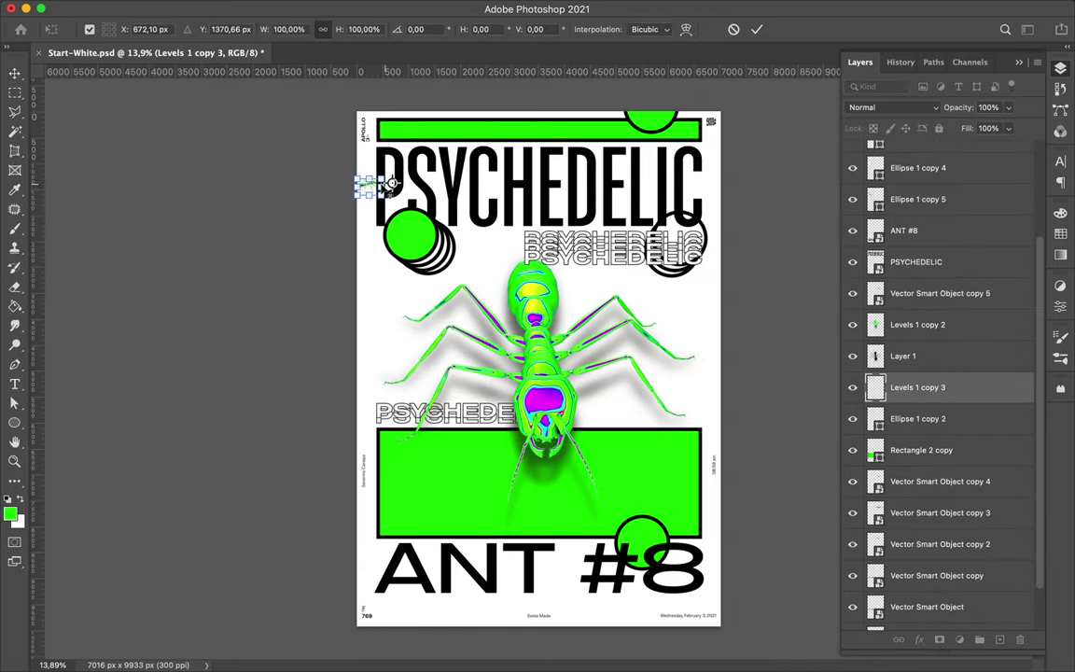
# Raise the small ant copy to the top of the stack and enlarge the green circle behind #8
pyautogui.press('Return')
pyautogui.moveTo(919, 387); pyautogui.dragTo(996, 173)
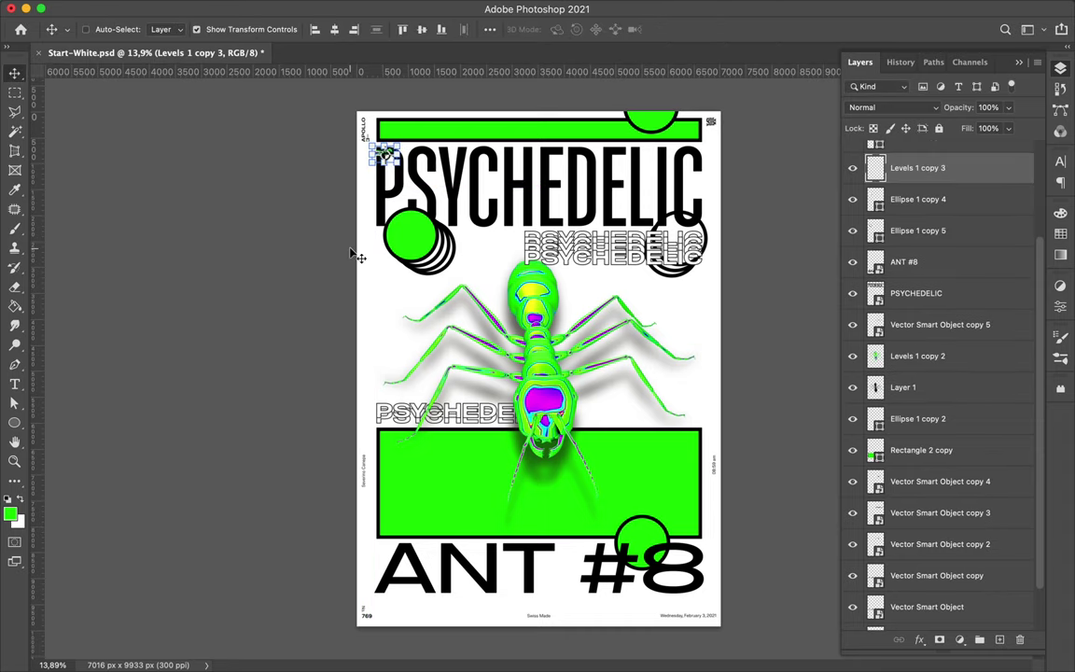
pyautogui.keyDown('super'); pyautogui.click(650, 530); pyautogui.keyUp('super')
pyautogui.press('super+t')
pyautogui.moveTo(670, 558); pyautogui.dragTo(768, 575)
pyautogui.moveTo(680, 515); pyautogui.dragTo(682, 529)
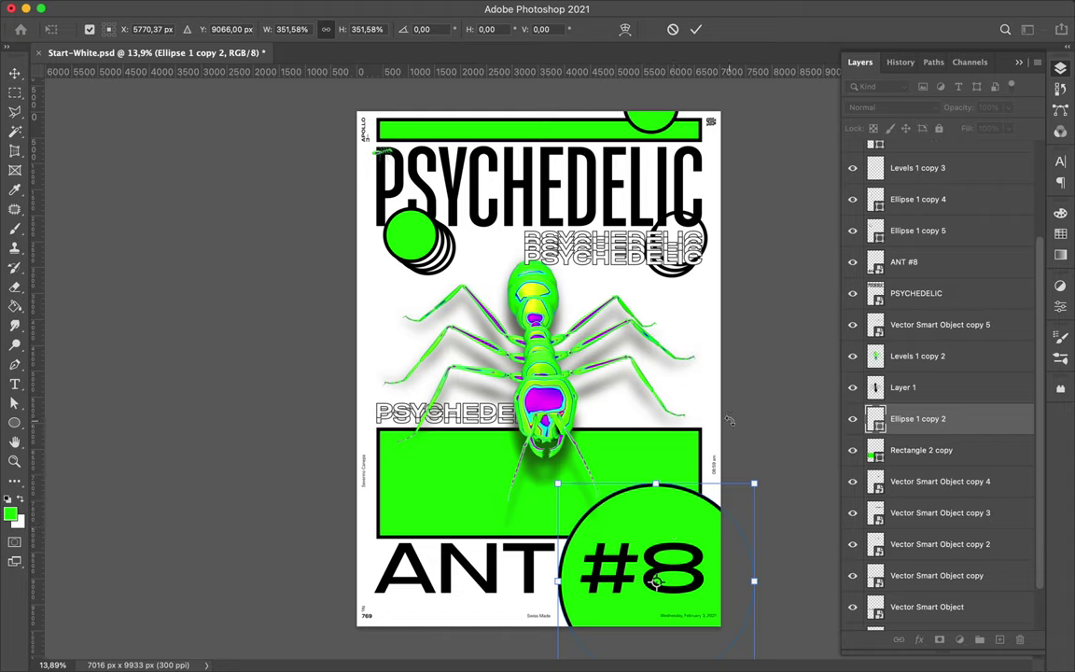
pyautogui.press('Return')
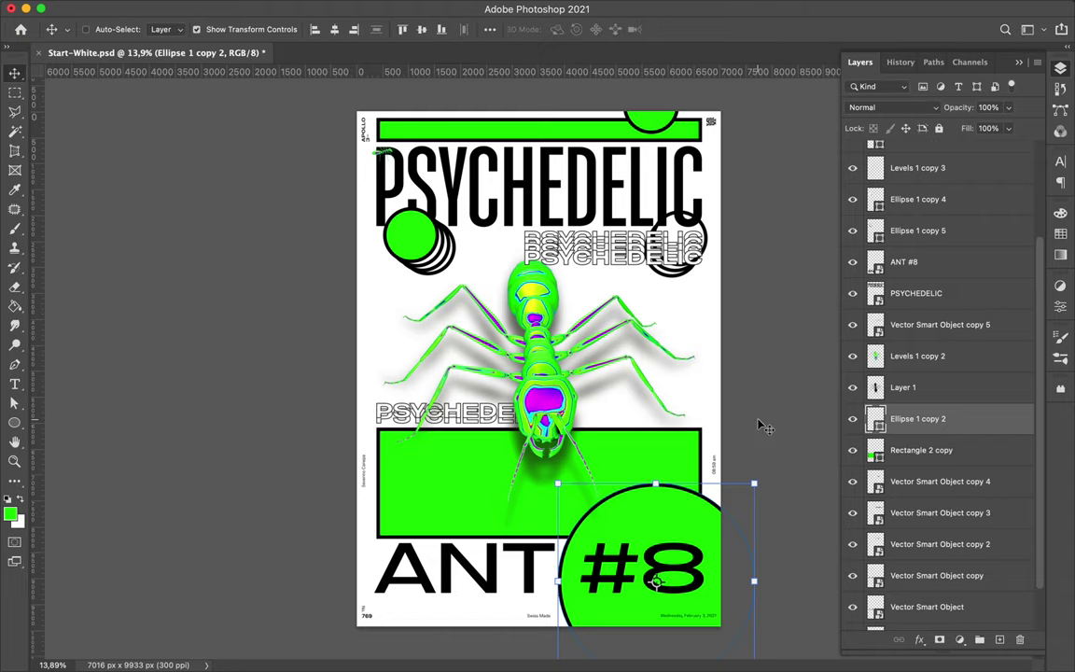
# Draw a white-filled rectangle left of the ant and duplicate it to the right
pyautogui.click(14, 422)
pyautogui.click(84, 434)
pyautogui.moveTo(340, 282); pyautogui.dragTo(540, 395)
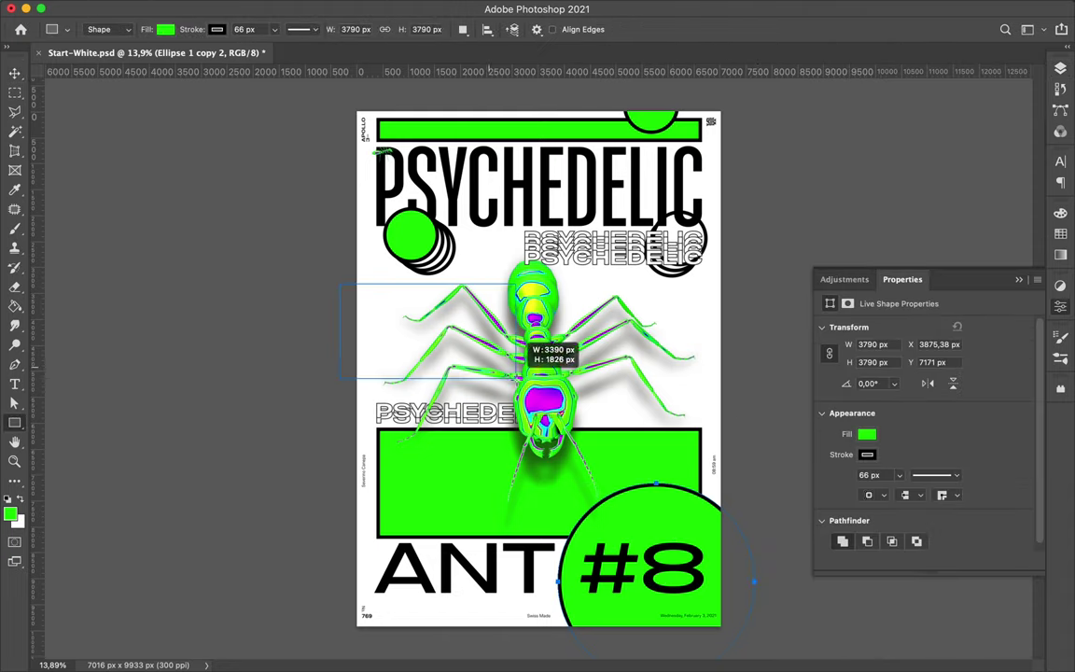
pyautogui.press('a')
pyautogui.click(222, 29)
pyautogui.click(130, 110)
pyautogui.press('v')
pyautogui.keyDown('alt'); pyautogui.moveTo(432, 338); pyautogui.dragTo(689, 337); pyautogui.keyUp('alt')
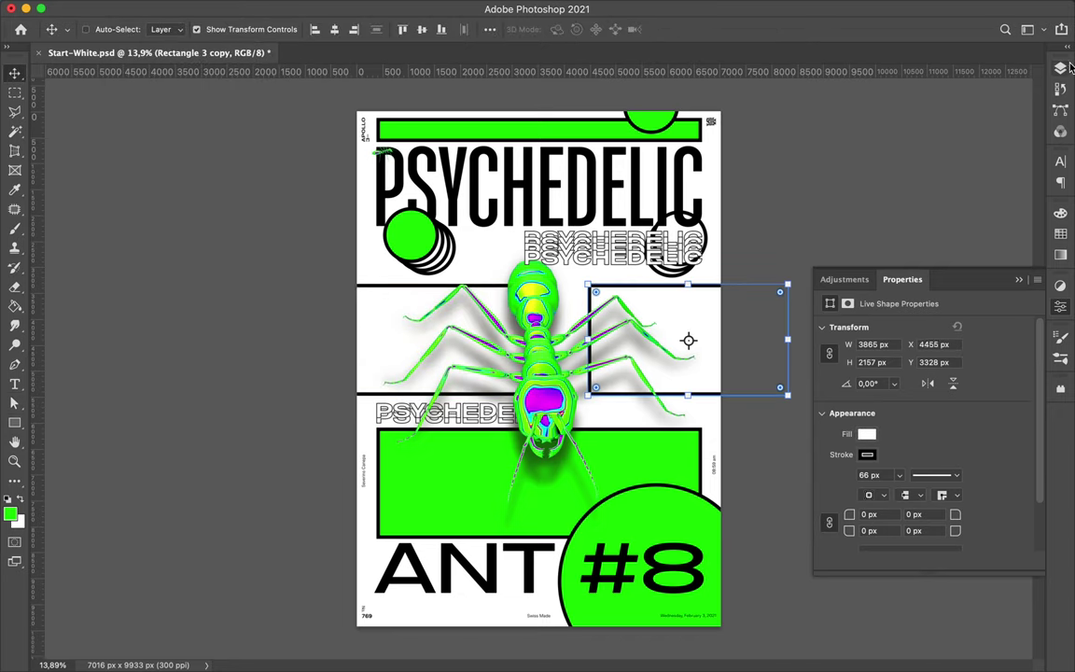
# Clip an ant copy into the right rectangle and add two offset copies as stacked frames
pyautogui.press('F7')
pyautogui.rightClick(935, 395)
pyautogui.keyDown('alt'); pyautogui.moveTo(935, 387); pyautogui.dragTo(936, 372); pyautogui.keyUp('alt')
pyautogui.moveTo(670, 347); pyautogui.dragTo(774, 394)
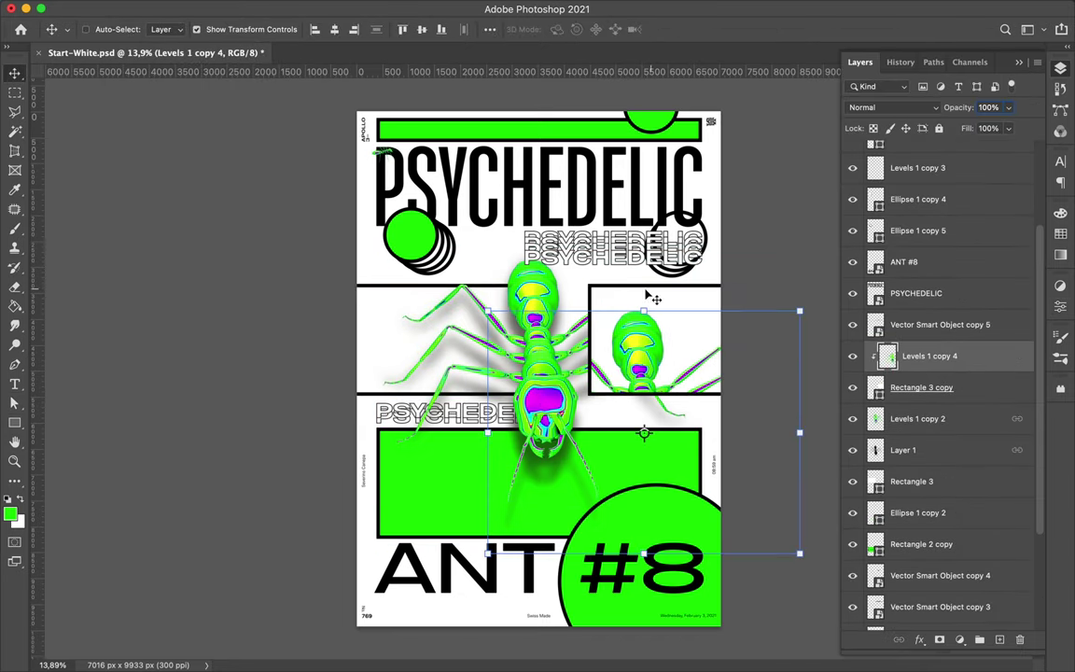
pyautogui.click(921, 387)
pyautogui.keyDown('alt'); pyautogui.moveTo(921, 387); pyautogui.dragTo(913, 403); pyautogui.keyUp('alt')
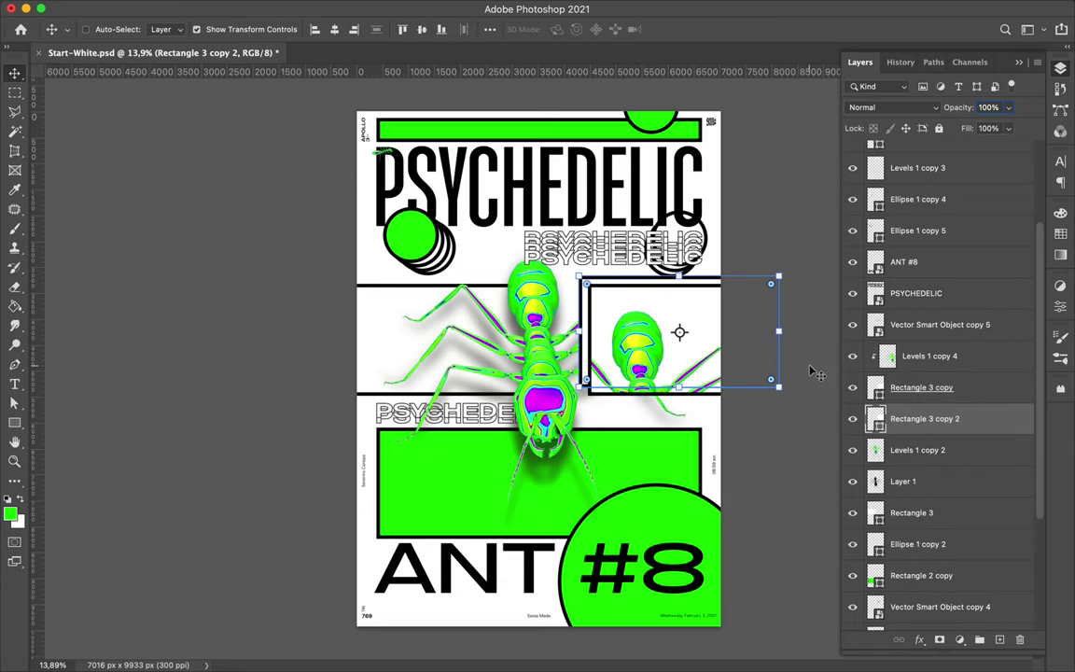
pyautogui.keyDown('alt'); pyautogui.moveTo(937, 440); pyautogui.dragTo(933, 450); pyautogui.keyUp('alt')
pyautogui.moveTo(643, 282); pyautogui.dragTo(631, 271)
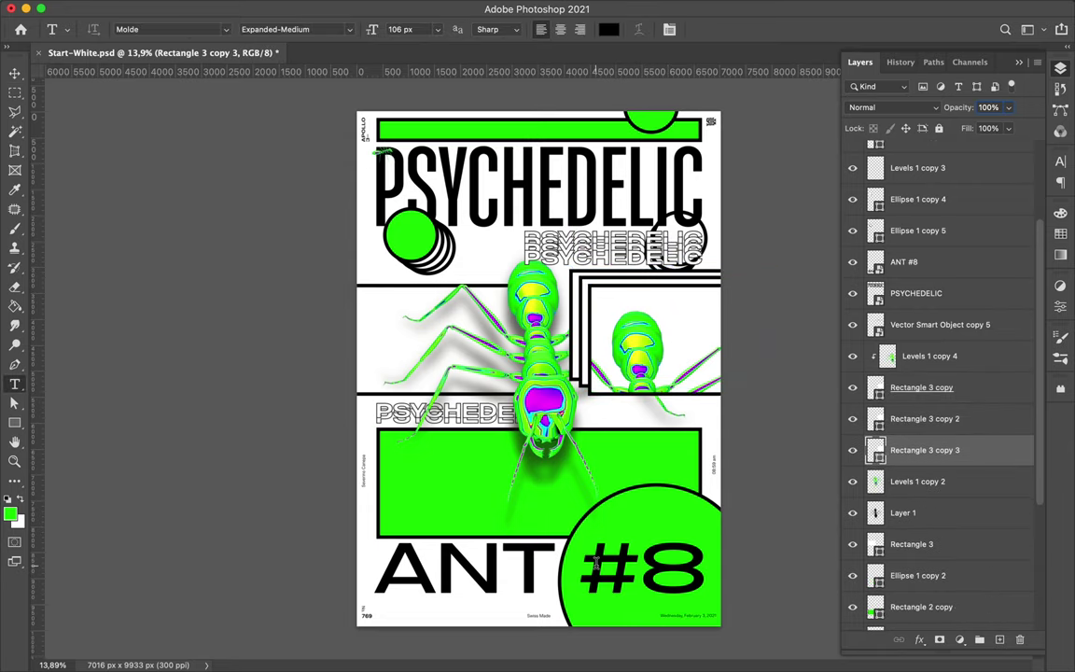
# Make the #8 white and duplicate the PSYCHEDELIC headline downward
pyautogui.keyDown('ctrl'); pyautogui.click(627, 583); pyautogui.keyUp('ctrl')
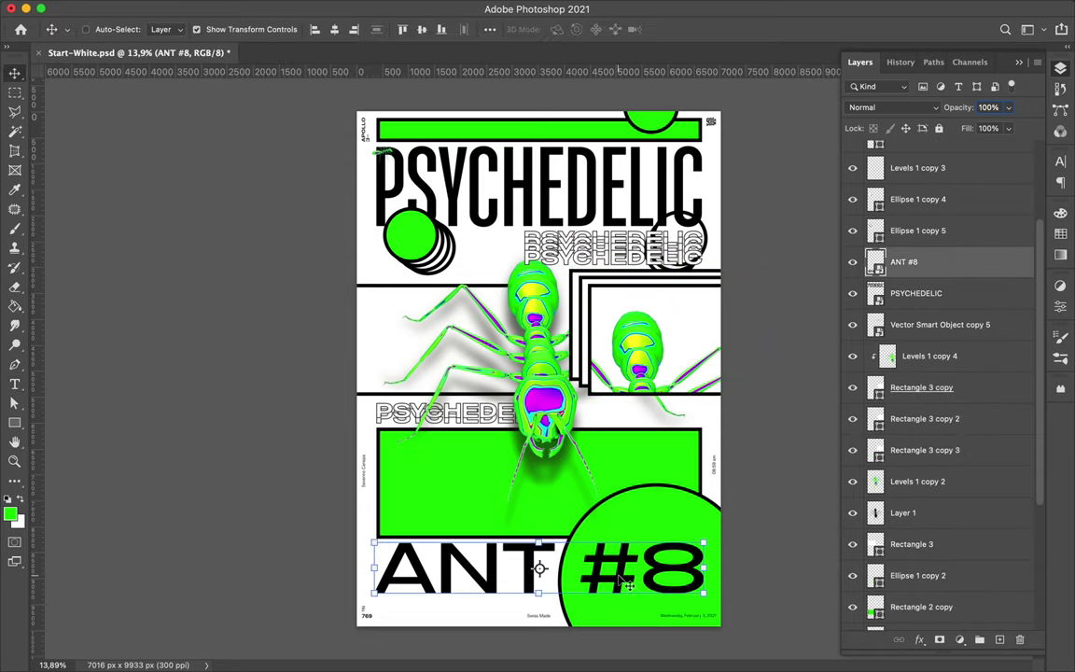
pyautogui.press('b')
pyautogui.rightClick(704, 396)
pyautogui.press('Escape')
pyautogui.press('x')
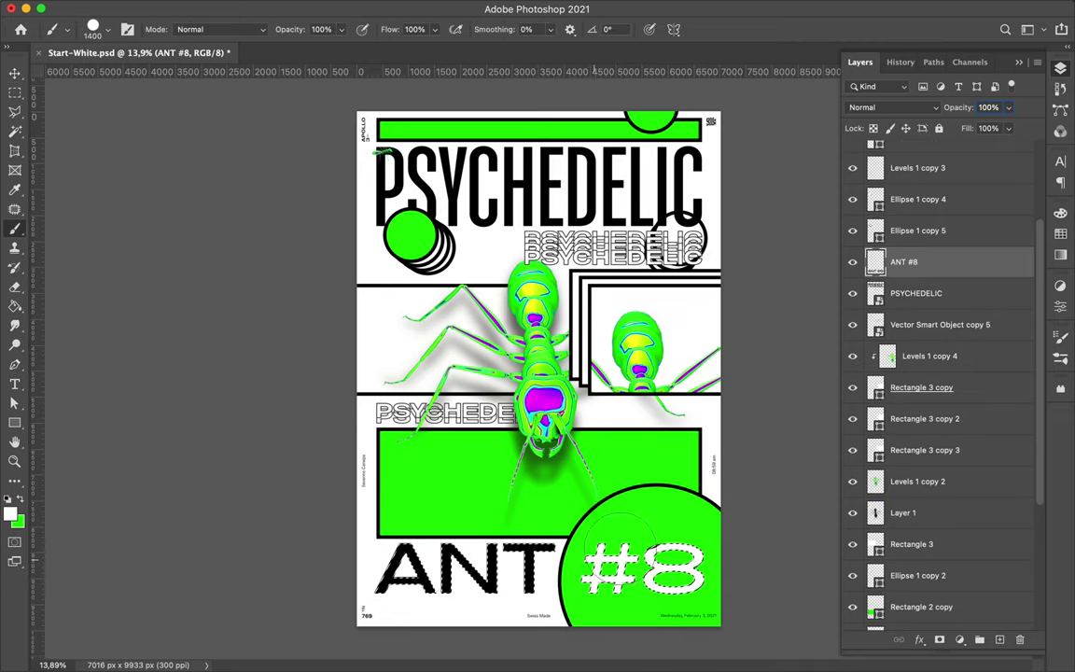
pyautogui.press('m')
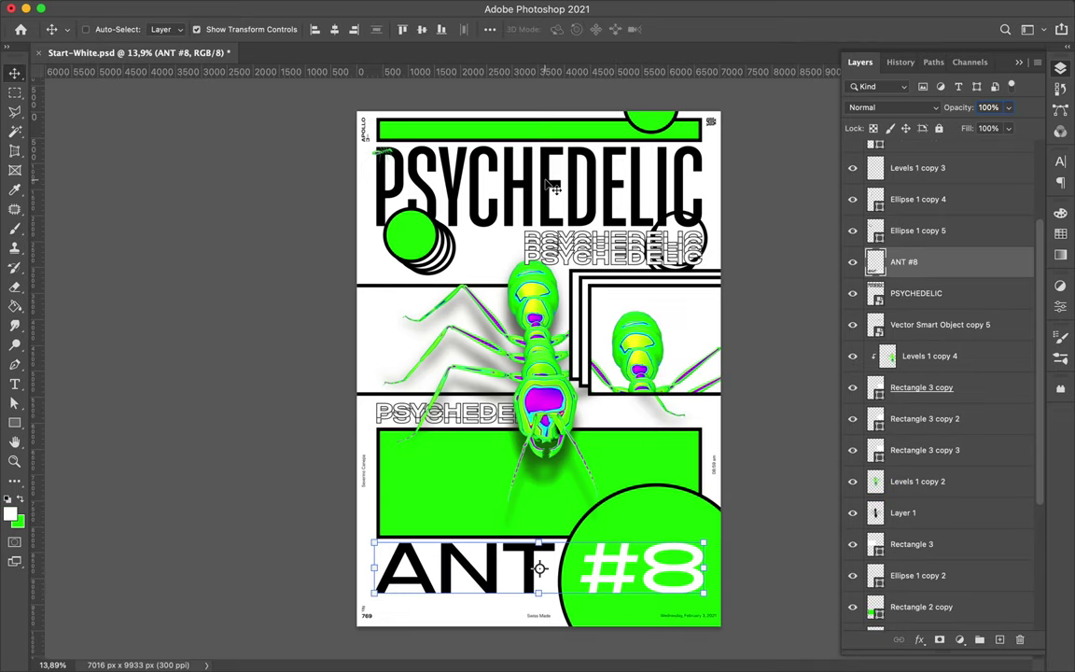
pyautogui.keyDown('ctrl'); pyautogui.click(553, 187); pyautogui.keyUp('ctrl')
pyautogui.moveTo(553, 186); pyautogui.dragTo(553, 334)
# Rasterize the headline copy, rotate it vertical and shrink it, then duplicate it along the edges
pyautogui.press('b')
pyautogui.click(380, 311)
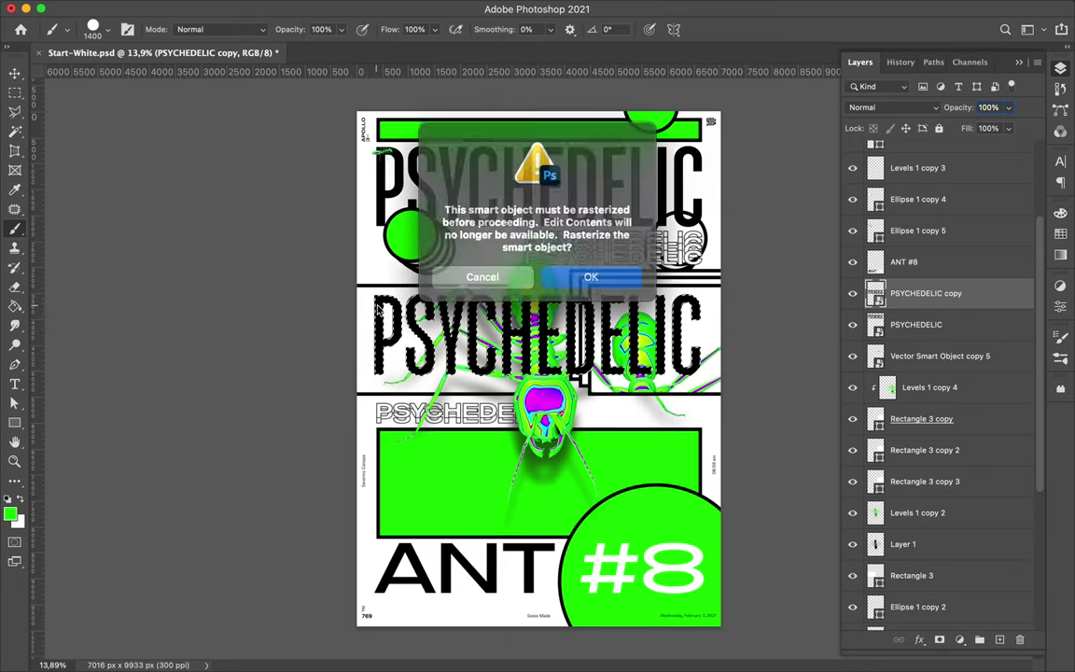
pyautogui.press('Escape')
pyautogui.press('v')
pyautogui.hotkey('ctrl', 't')
pyautogui.moveTo(701, 295); pyautogui.dragTo(482, 347)
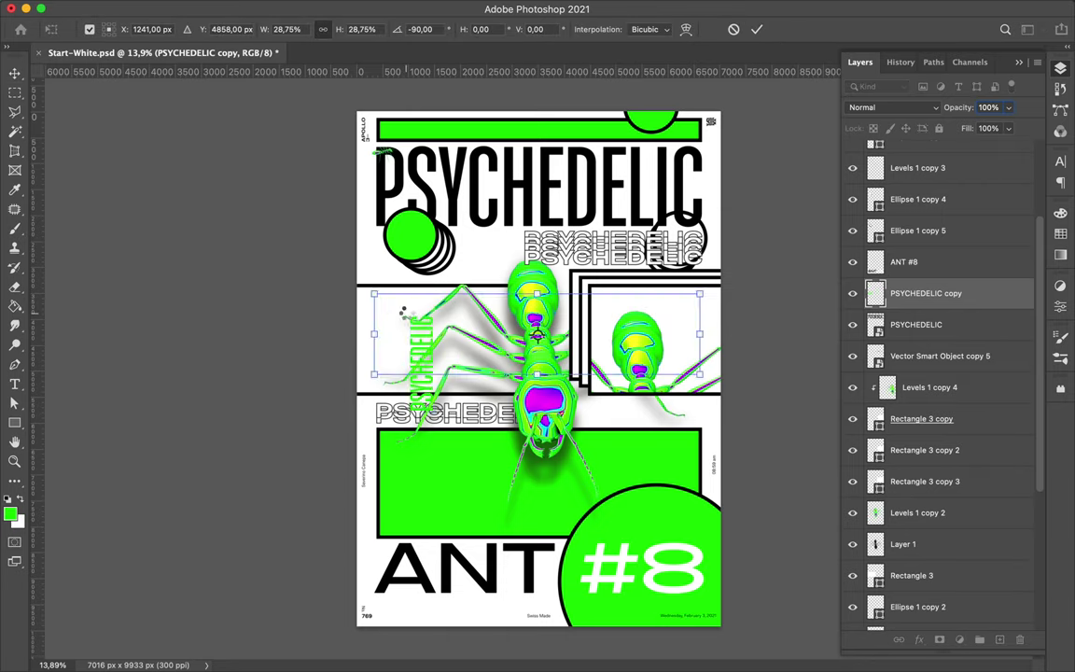
pyautogui.press('Return')
pyautogui.moveTo(406, 312); pyautogui.dragTo(367, 321)
pyautogui.hotkey('ctrl', 'j')
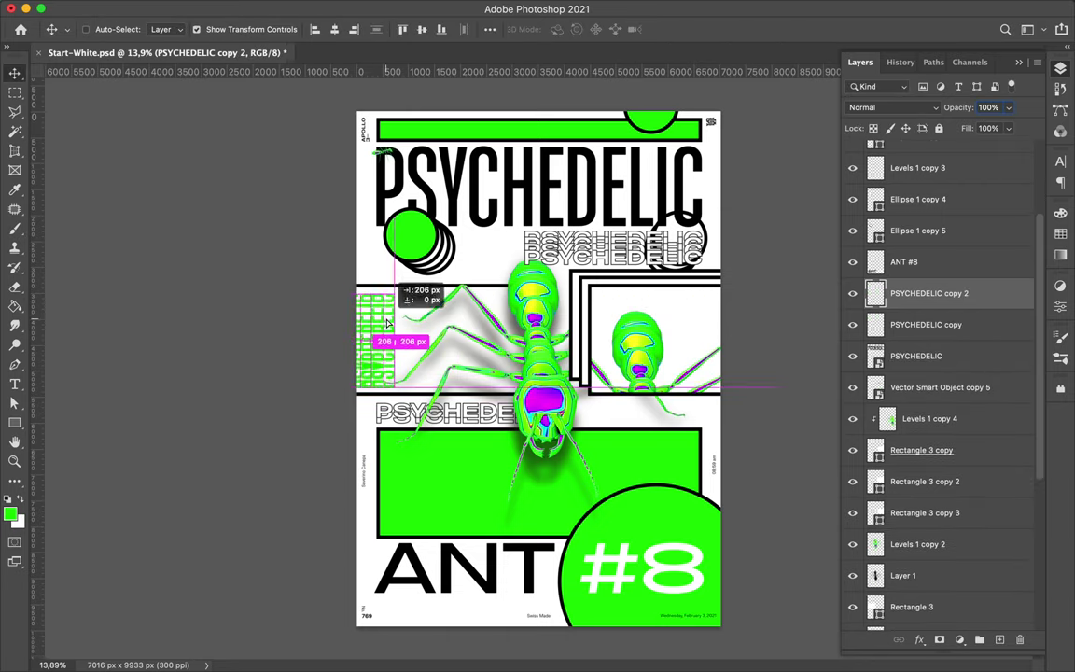
pyautogui.hotkey('ctrl', 'j')
pyautogui.keyDown('shift'); pyautogui.click(925, 356); pyautogui.keyUp('shift')
pyautogui.moveTo(374, 336)
pyautogui.mouseDown()
pyautogui.moveTo(719, 185)
pyautogui.moveTo(366, 182)
pyautogui.mouseUp()
# Add a green bar along the bottom edge and make its copy shorter
pyautogui.keyDown('ctrl'); pyautogui.click(498, 137); pyautogui.keyUp('ctrl')
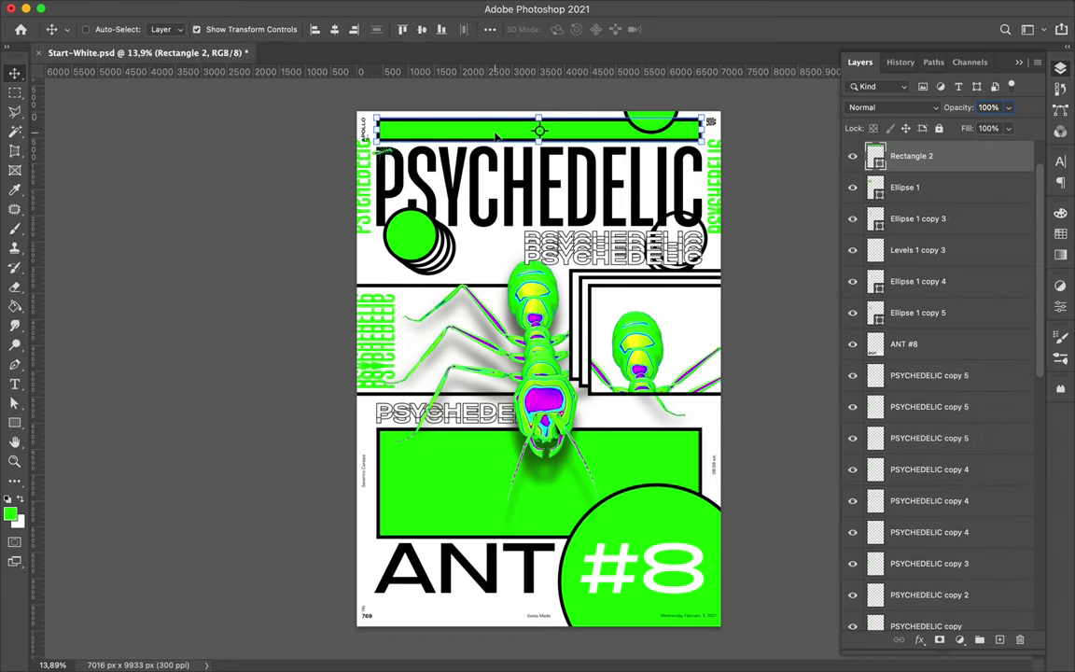
pyautogui.moveTo(517, 658); pyautogui.dragTo(651, 630)
pyautogui.press('v')
pyautogui.hotkey('ctrl', 't')
pyautogui.scroll(-2, 578, 550)
pyautogui.moveTo(589, 609); pyautogui.dragTo(589, 600)
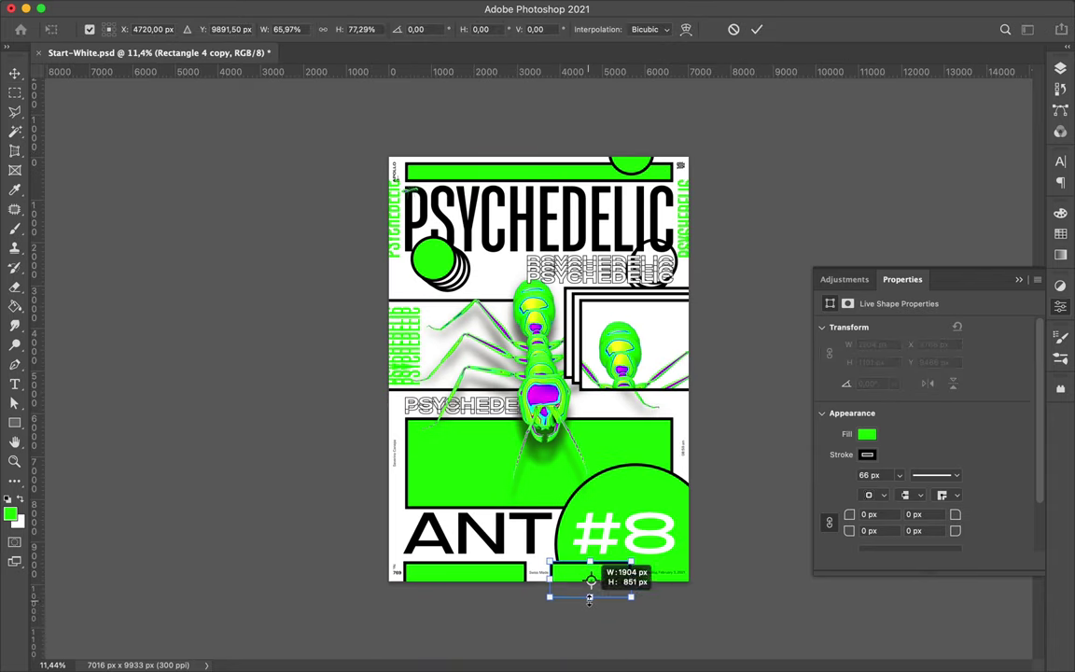
pyautogui.press('Return')
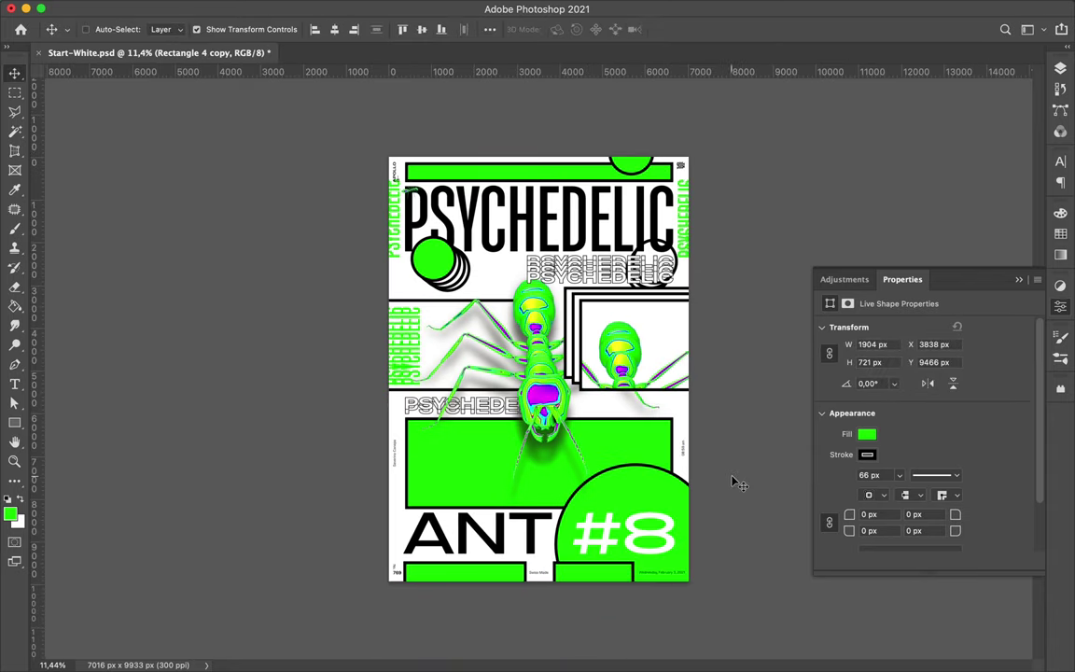
pyautogui.scroll(2, 641, 413)
pyautogui.scroll(2, 439, 470)
# Give the large block's fill a yellow-to-green gradient
pyautogui.press('i')
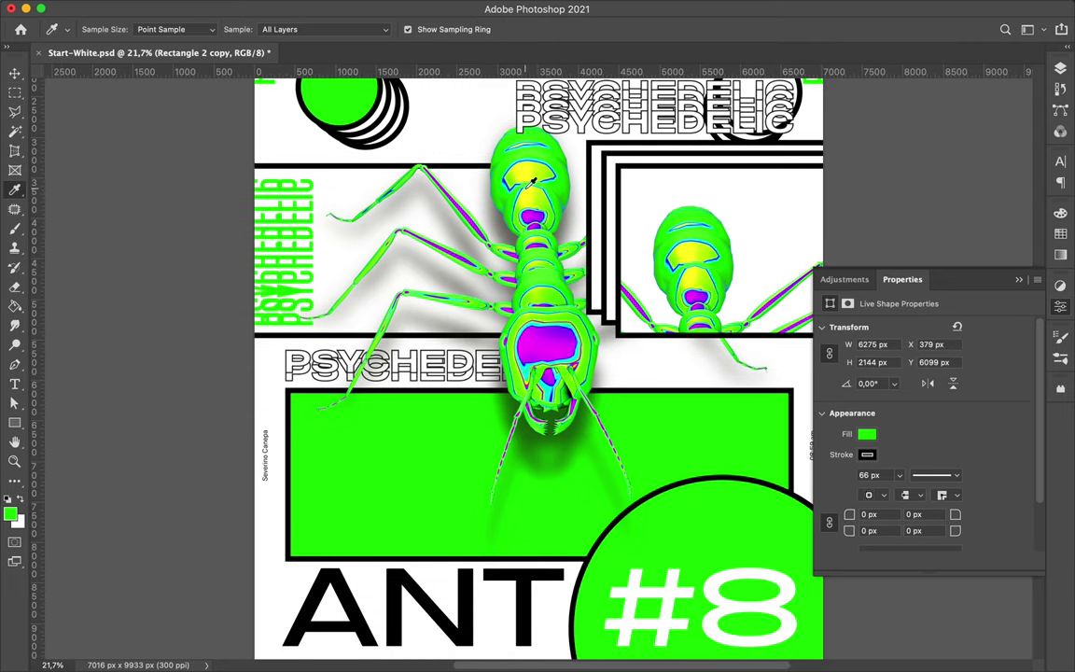
pyautogui.press('a')
pyautogui.click(224, 29)
pyautogui.click(188, 58)
pyautogui.doubleClick(315, 230)
pyautogui.click(1017, 129)
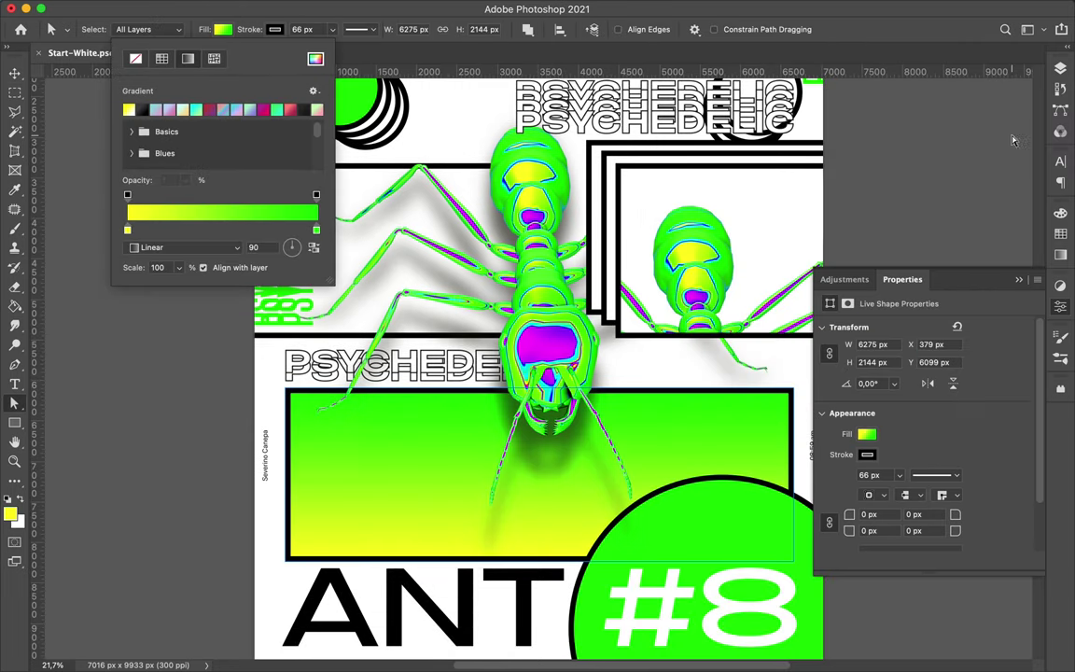
pyautogui.press('Return')
# Place a magenta circle sampled from the ant atop the big green circle, then save
pyautogui.hotkey('ctrl', '0')
pyautogui.press('v')
pyautogui.press('i')
pyautogui.click(553, 408)
pyautogui.press('v')
pyautogui.press('a')
pyautogui.click(224, 29)
pyautogui.press('v')
pyautogui.moveTo(660, 479)
pyautogui.mouseDown()
pyautogui.moveTo(678, 557)
pyautogui.moveTo(689, 504)
pyautogui.mouseUp()
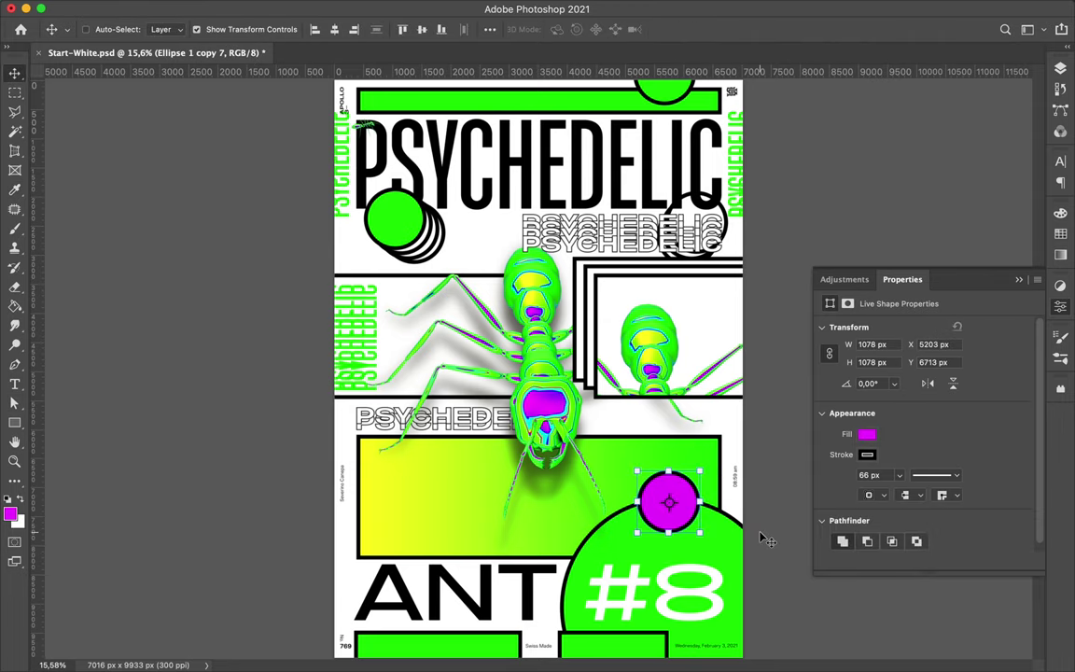
pyautogui.scroll(-1, 761, 538)
pyautogui.hotkey('ctrl', 's')
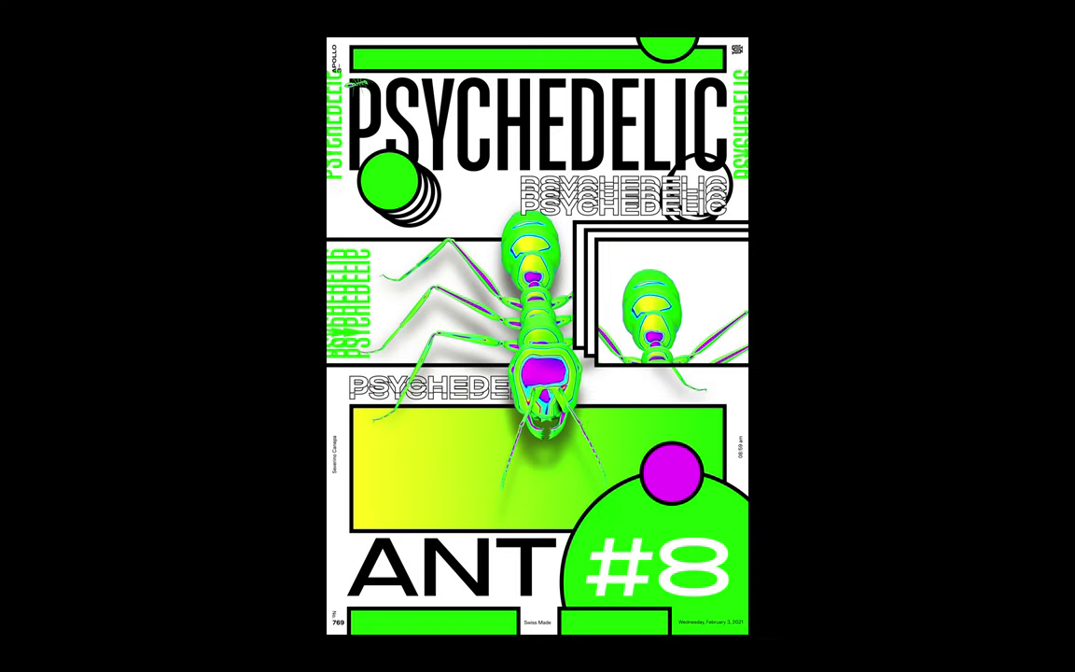